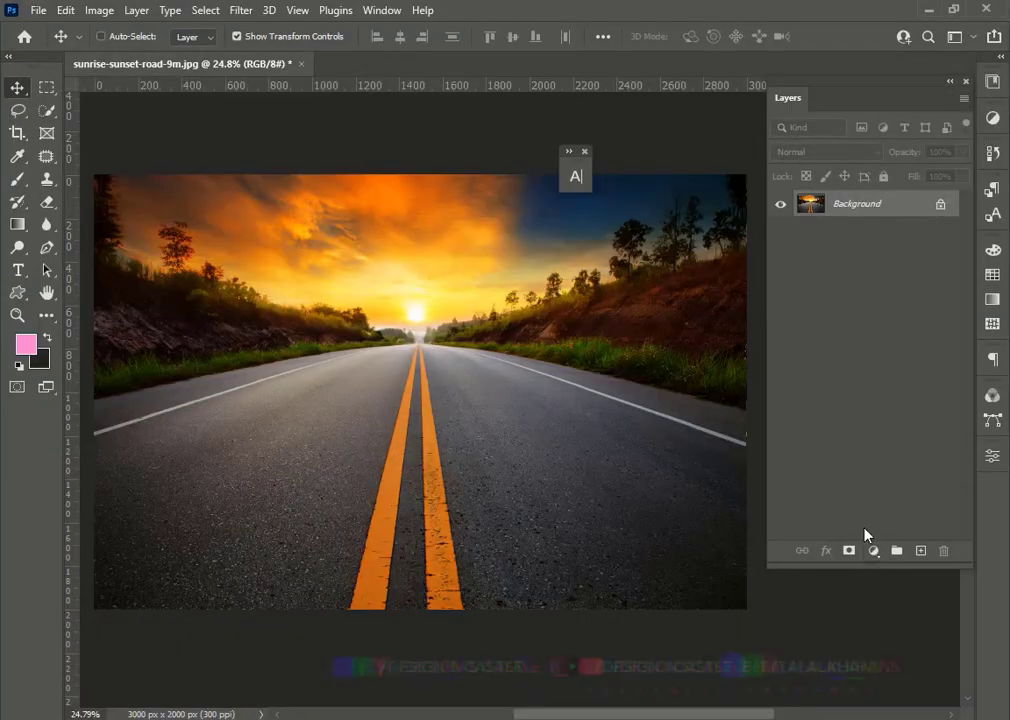
# Darken the sunset road photo with an Exposure adjustment layer set to -3.09
pyautogui.click(873, 550)
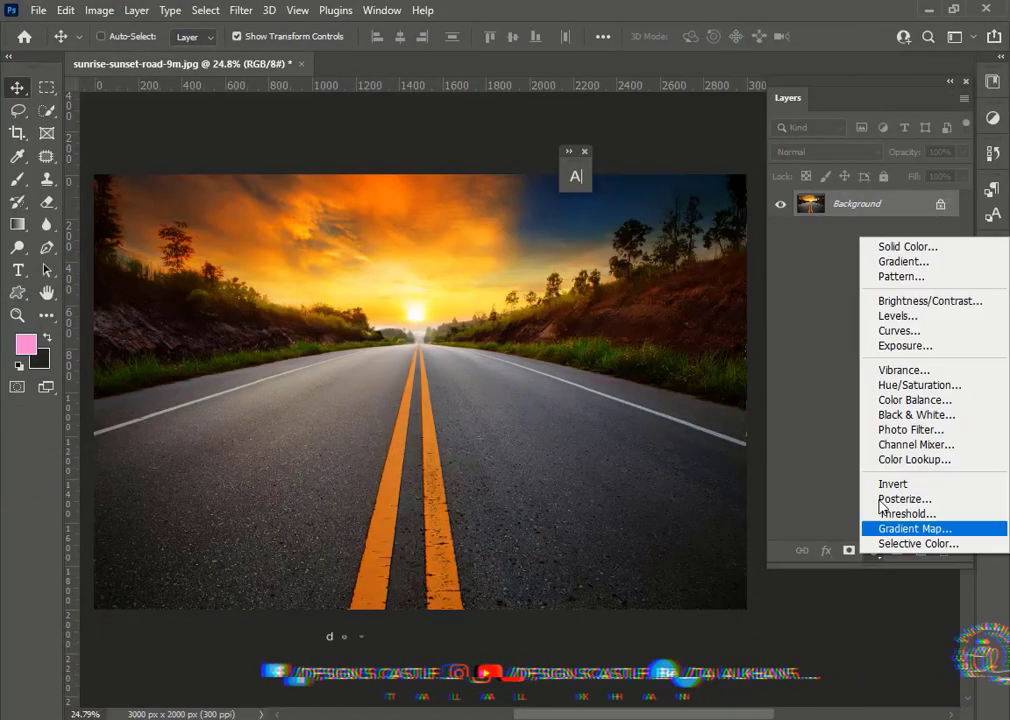
pyautogui.click(889, 346)
pyautogui.moveTo(840, 445); pyautogui.dragTo(791, 446)
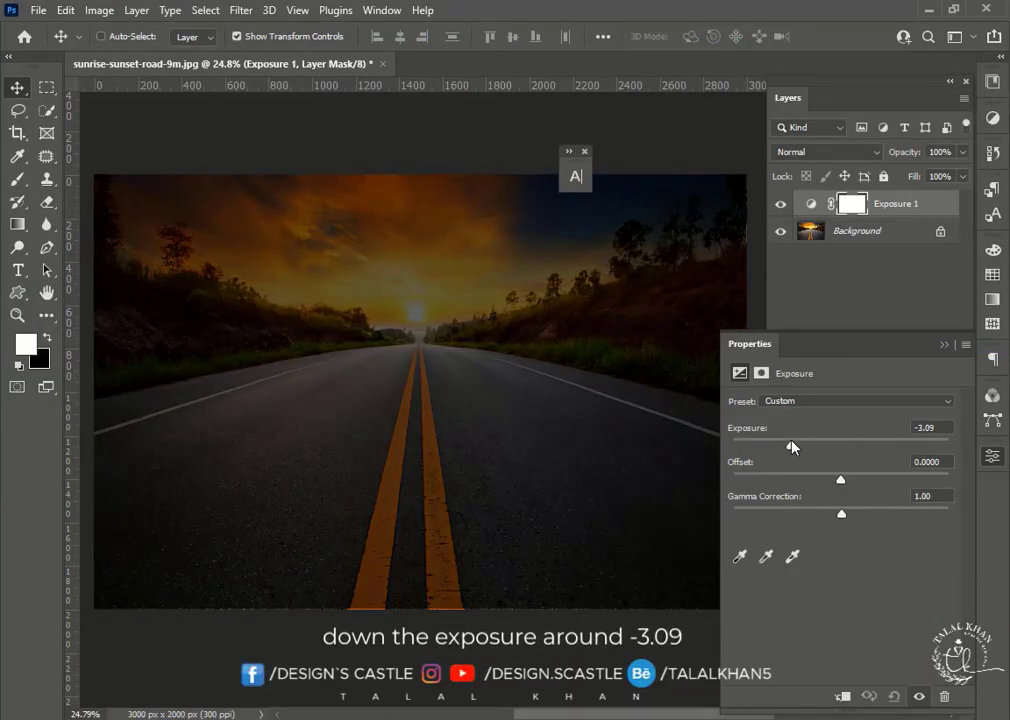
pyautogui.click(943, 346)
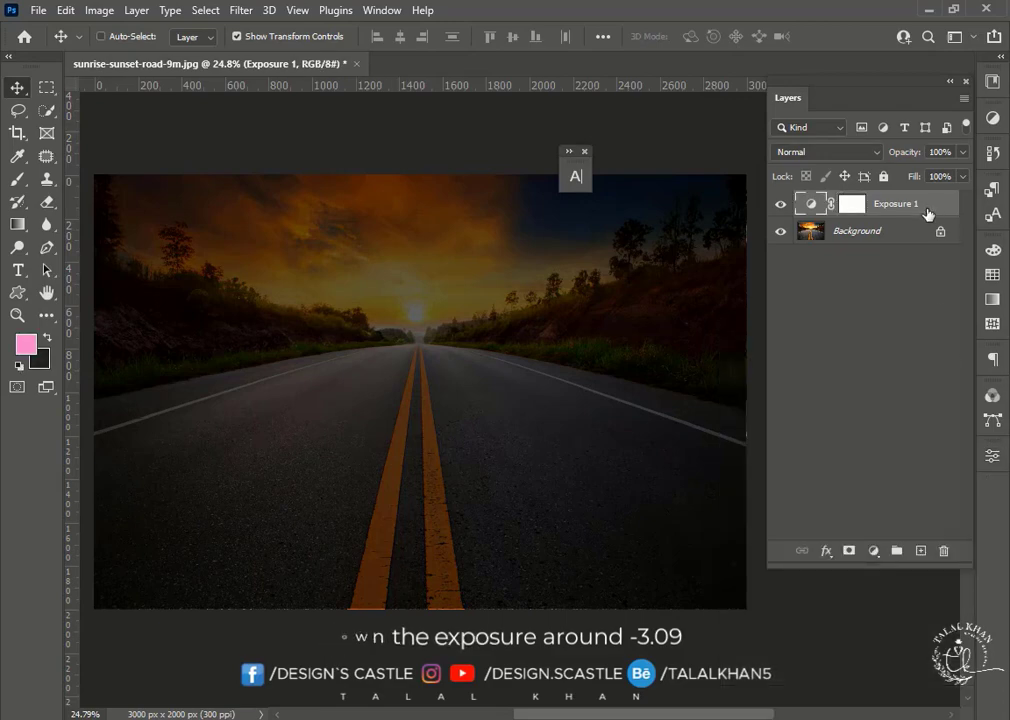
pyautogui.click(18, 270)
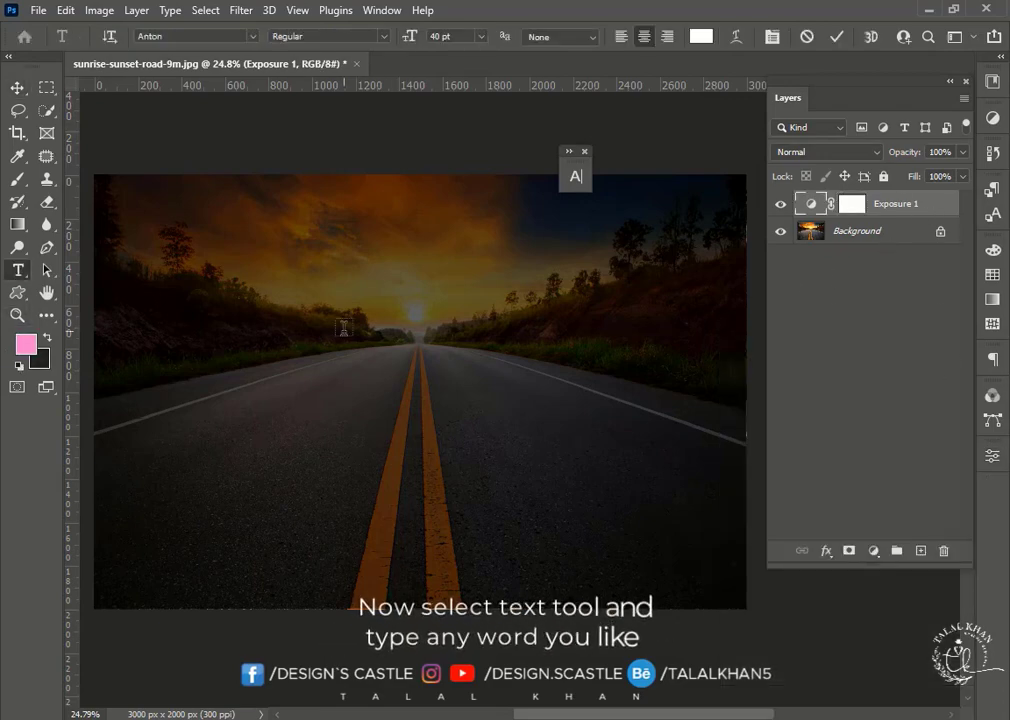
# Type '1780' as a new text layer near the horizon
pyautogui.click(344, 330)
pyautogui.write('1780')
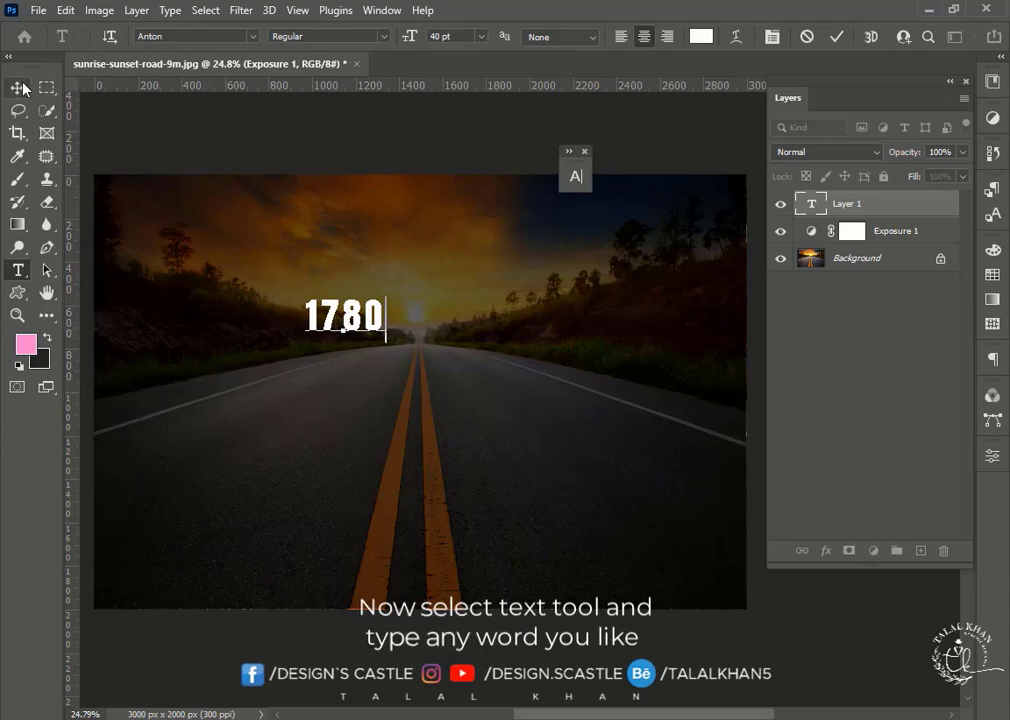
pyautogui.hotkey('ctrl', 'Return')
# Scale the 1780 text to about 350% and centre it over the road
pyautogui.press('v')
pyautogui.hotkey('ctrl', 't')
pyautogui.moveTo(391, 347); pyautogui.dragTo(561, 439)
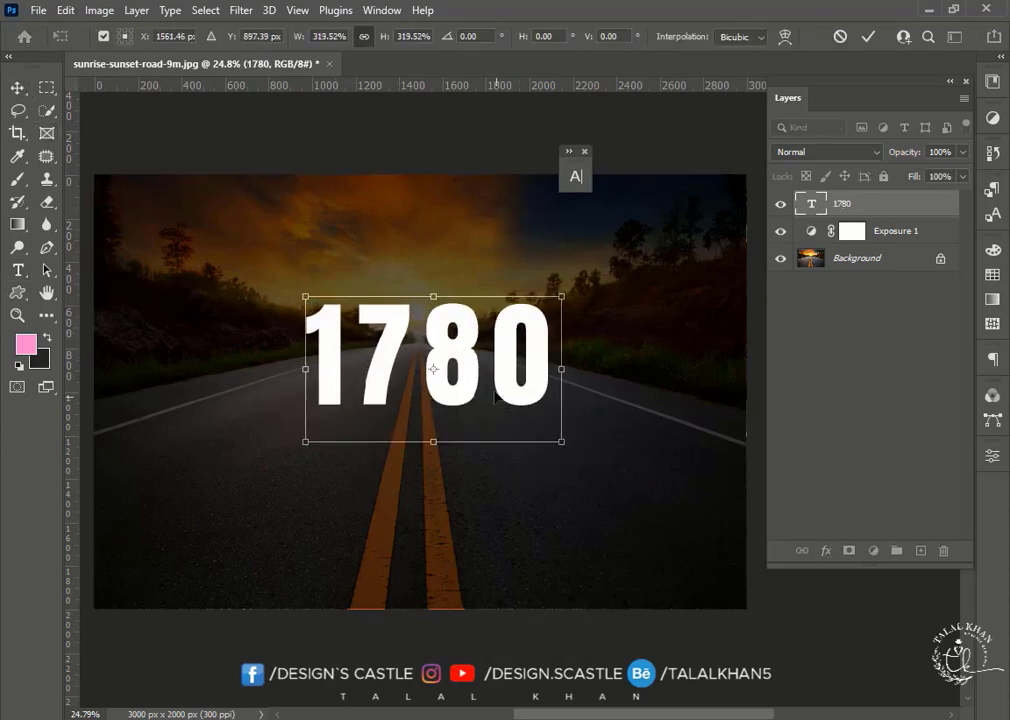
pyautogui.moveTo(478, 381); pyautogui.dragTo(457, 357)
pyautogui.moveTo(540, 414)
pyautogui.mouseDown()
pyautogui.moveTo(506, 396)
pyautogui.moveTo(562, 426)
pyautogui.mouseUp()
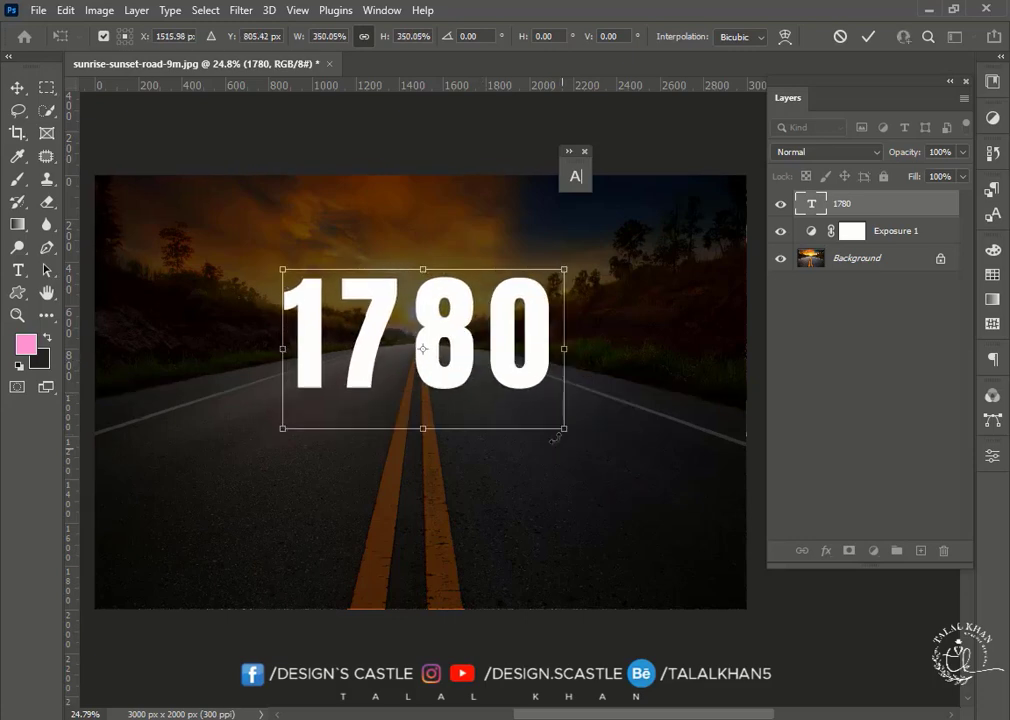
pyautogui.moveTo(451, 349); pyautogui.dragTo(459, 346)
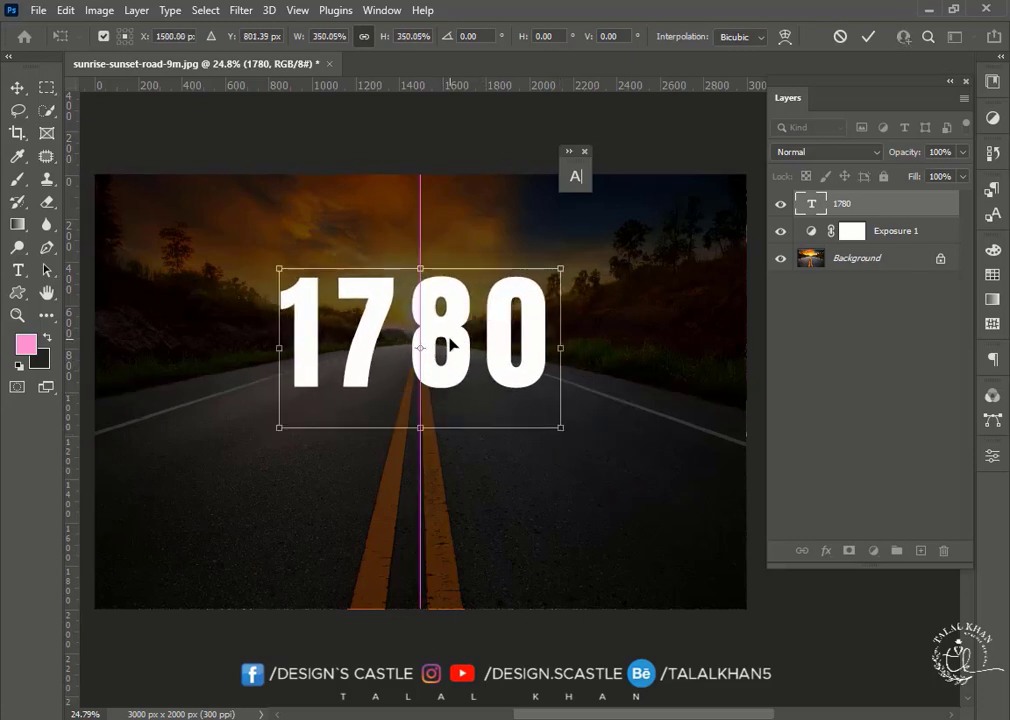
pyautogui.press('Return')
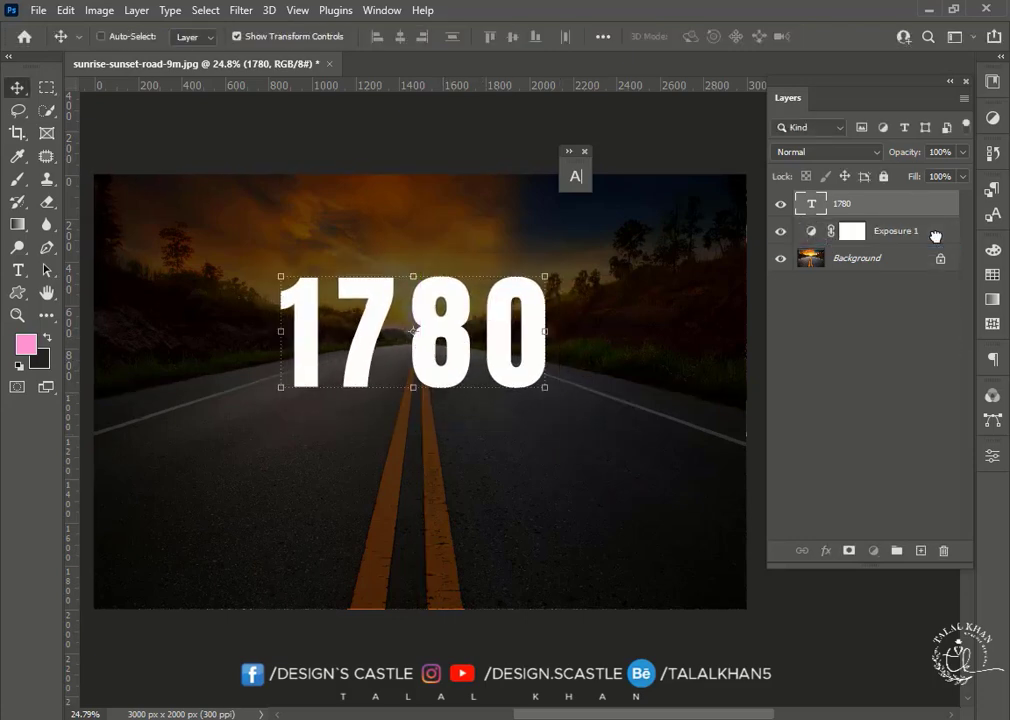
# Rasterize the 1780 type layer and place a '1780 copy' directly below the original digits
pyautogui.moveTo(922, 212)
pyautogui.mouseDown()
pyautogui.moveTo(932, 245)
pyautogui.moveTo(900, 205)
pyautogui.mouseUp()
pyautogui.rightClick(900, 204)
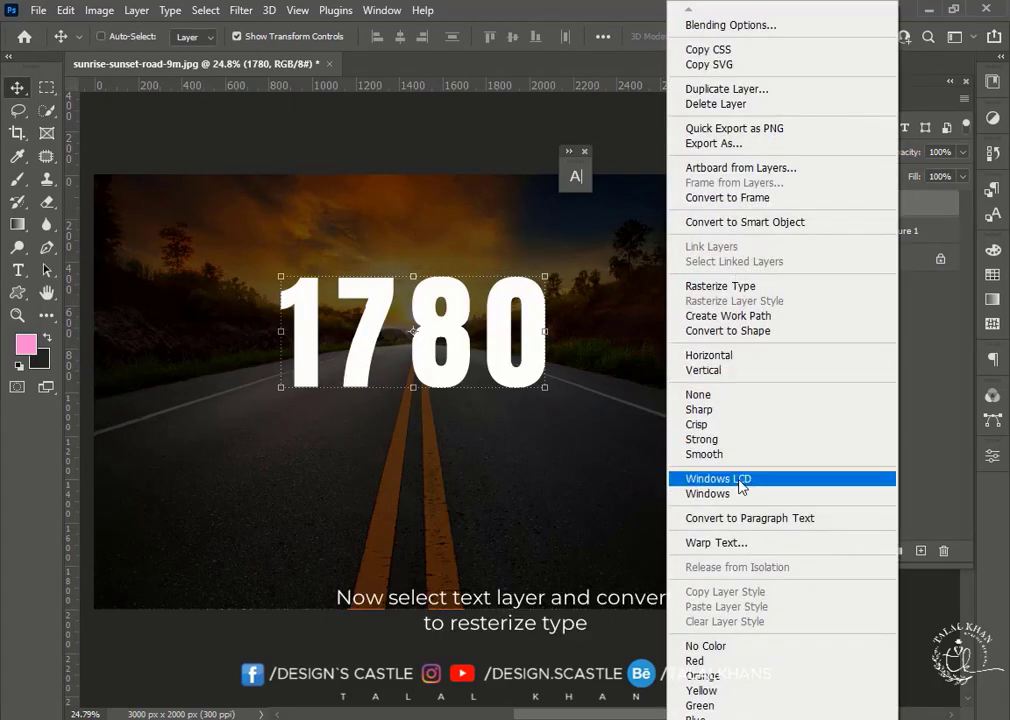
pyautogui.click(746, 288)
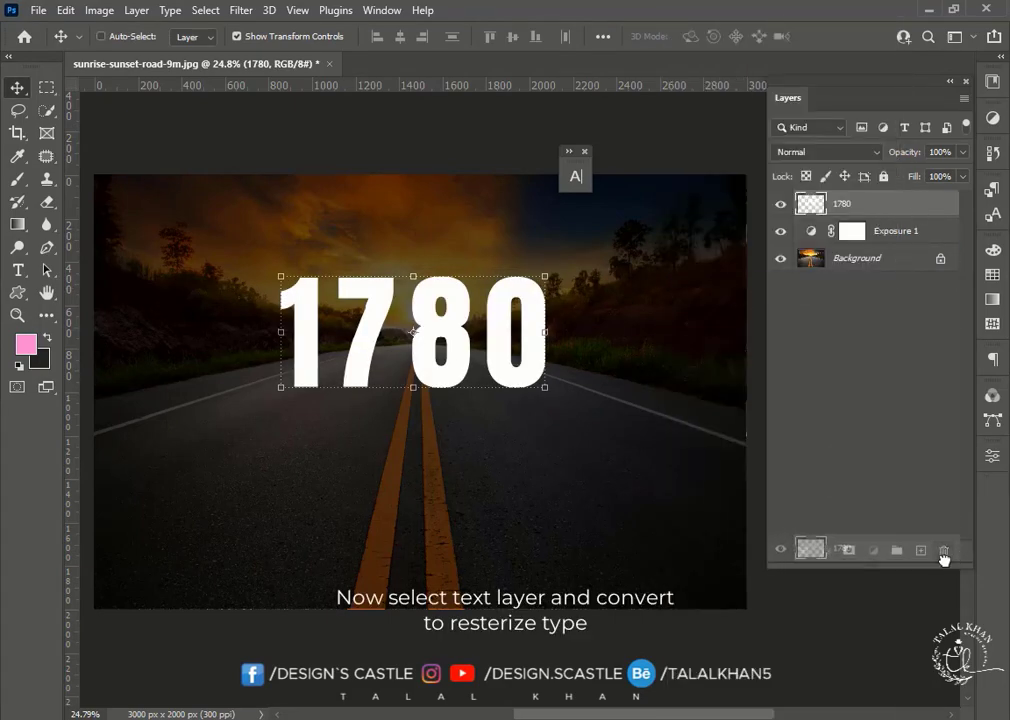
pyautogui.moveTo(915, 207); pyautogui.dragTo(920, 550)
pyautogui.moveTo(372, 342); pyautogui.dragTo(372, 455)
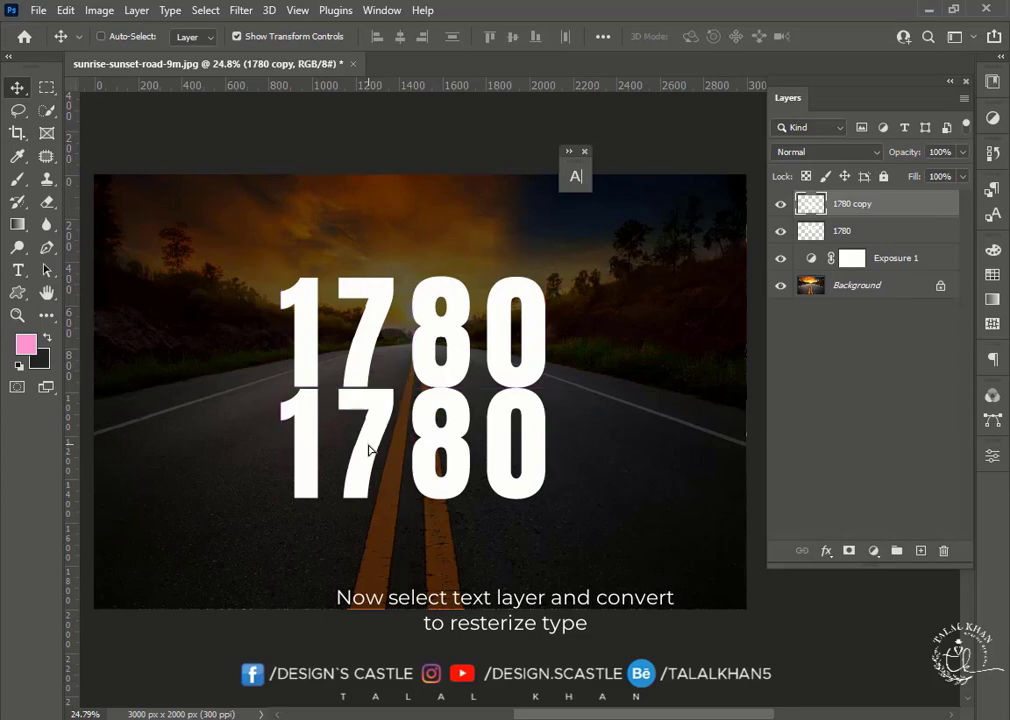
# Perspective-widen the bottom of the lower 1780 copy and squash it shorter
pyautogui.hotkey('ctrl', 't')
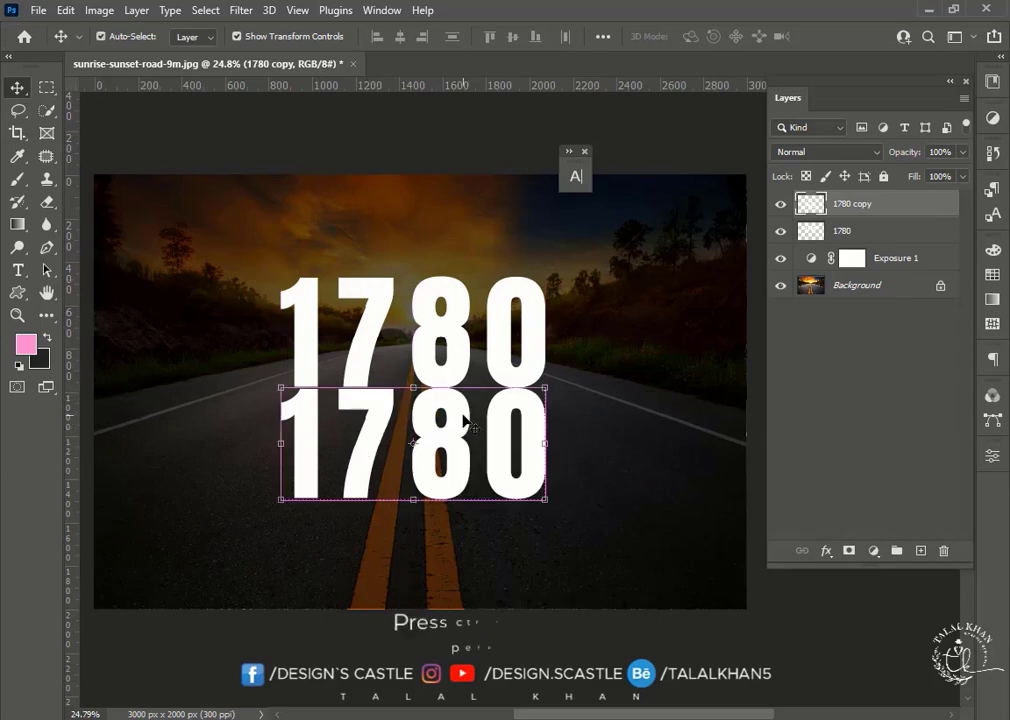
pyautogui.rightClick(464, 415)
pyautogui.click(510, 138)
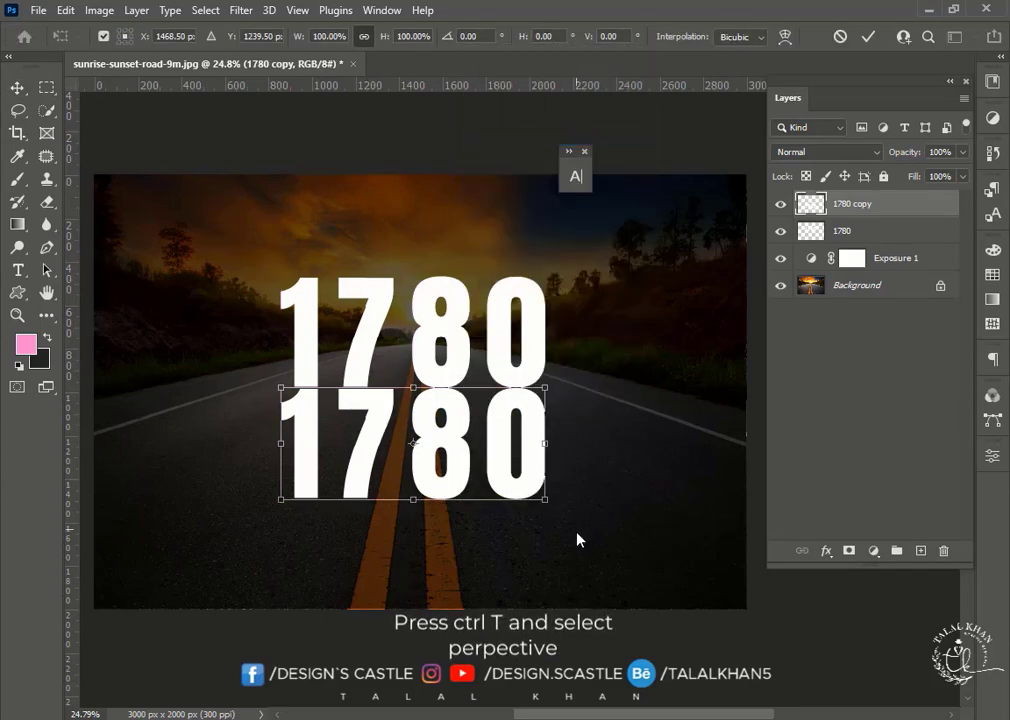
pyautogui.moveTo(545, 499); pyautogui.dragTo(656, 507)
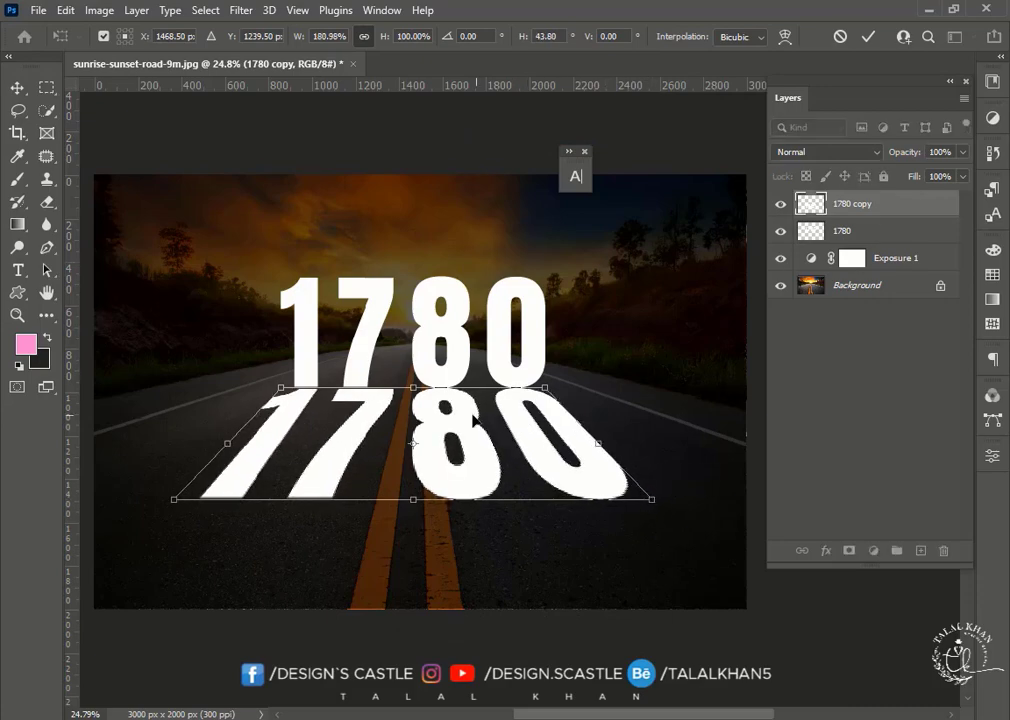
pyautogui.rightClick(520, 36)
pyautogui.click(445, 44)
pyautogui.moveTo(415, 505); pyautogui.dragTo(417, 486)
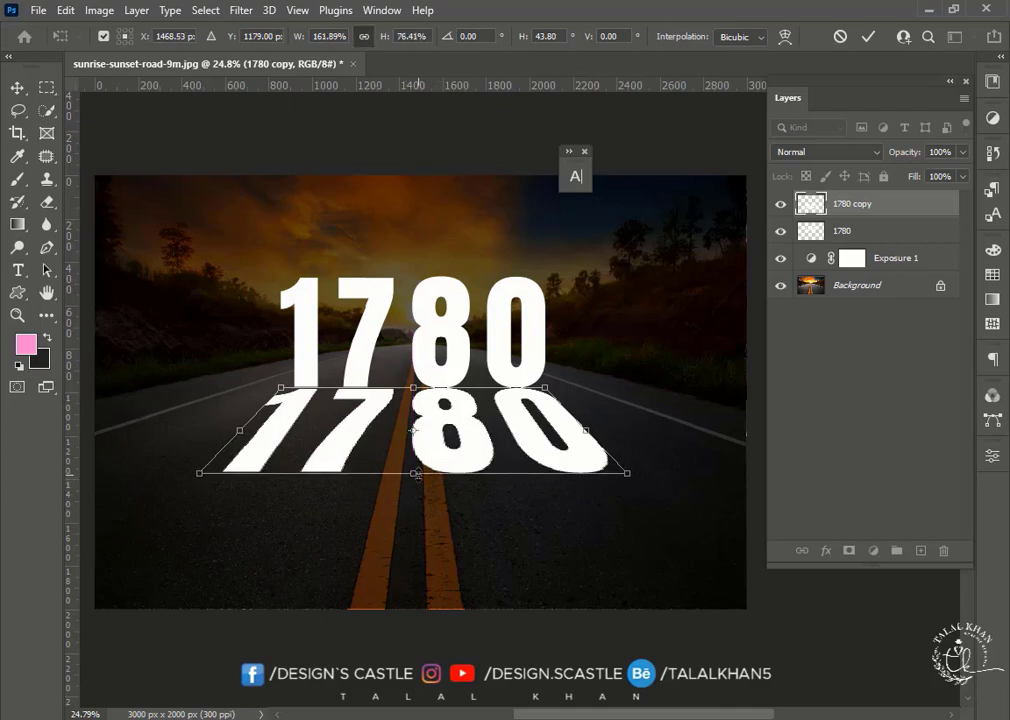
pyautogui.press('Return')
# Hide the lower copy and clip a Background photo copy into the upper 1780
pyautogui.click(781, 204)
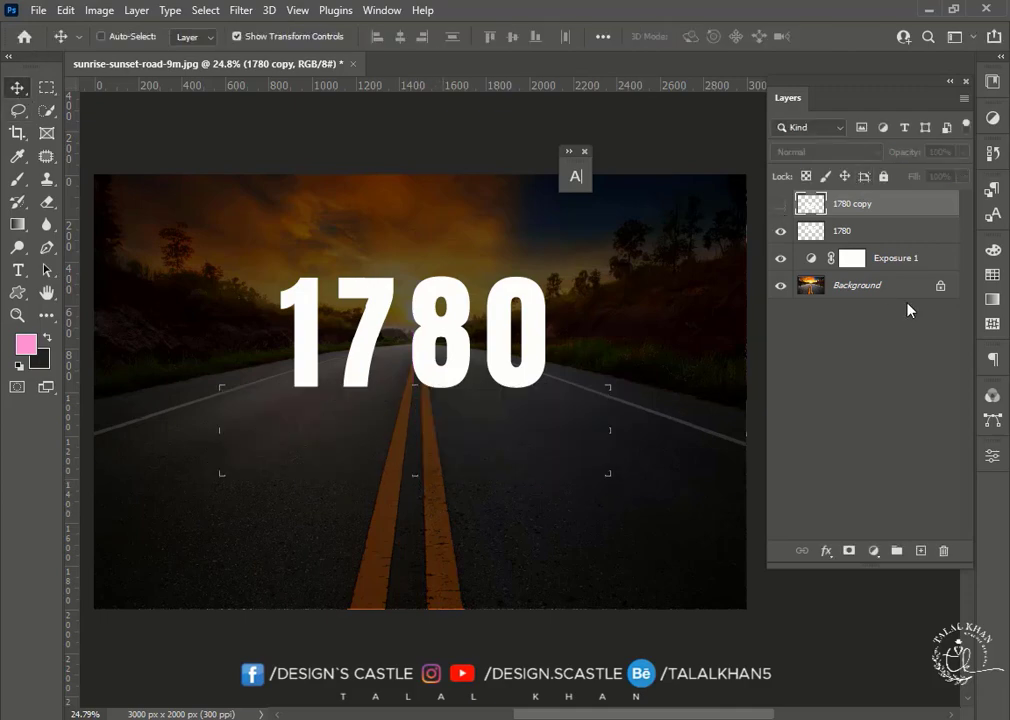
pyautogui.moveTo(885, 285)
pyautogui.mouseDown()
pyautogui.moveTo(913, 558)
pyautogui.moveTo(885, 224)
pyautogui.mouseUp()
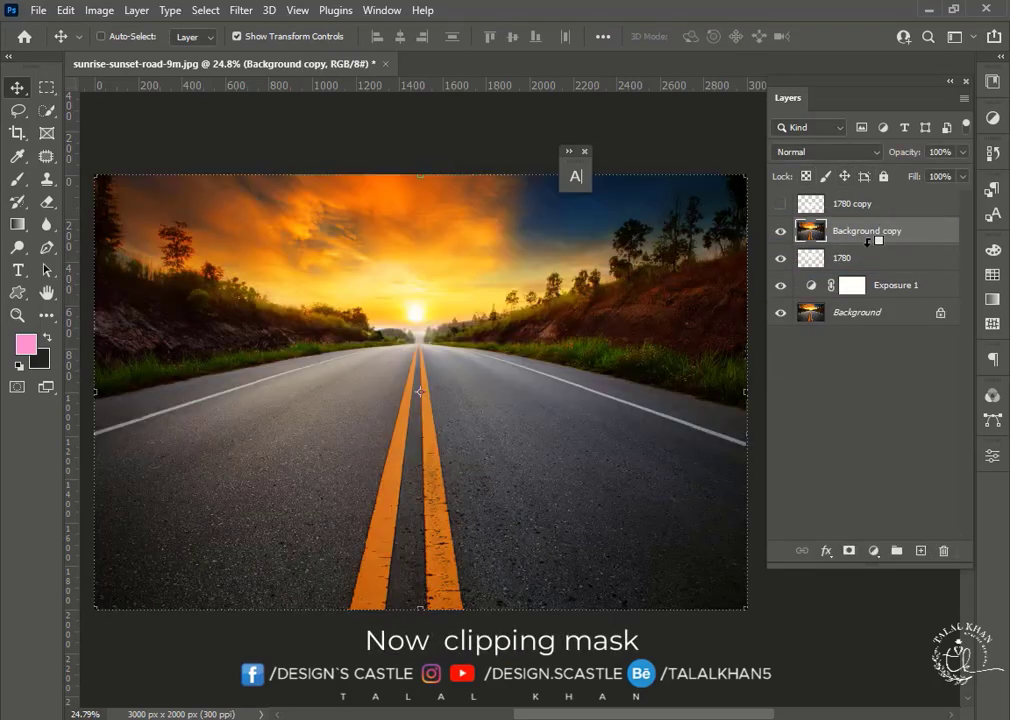
pyautogui.hotkey('ctrl', 'alt', 'g')
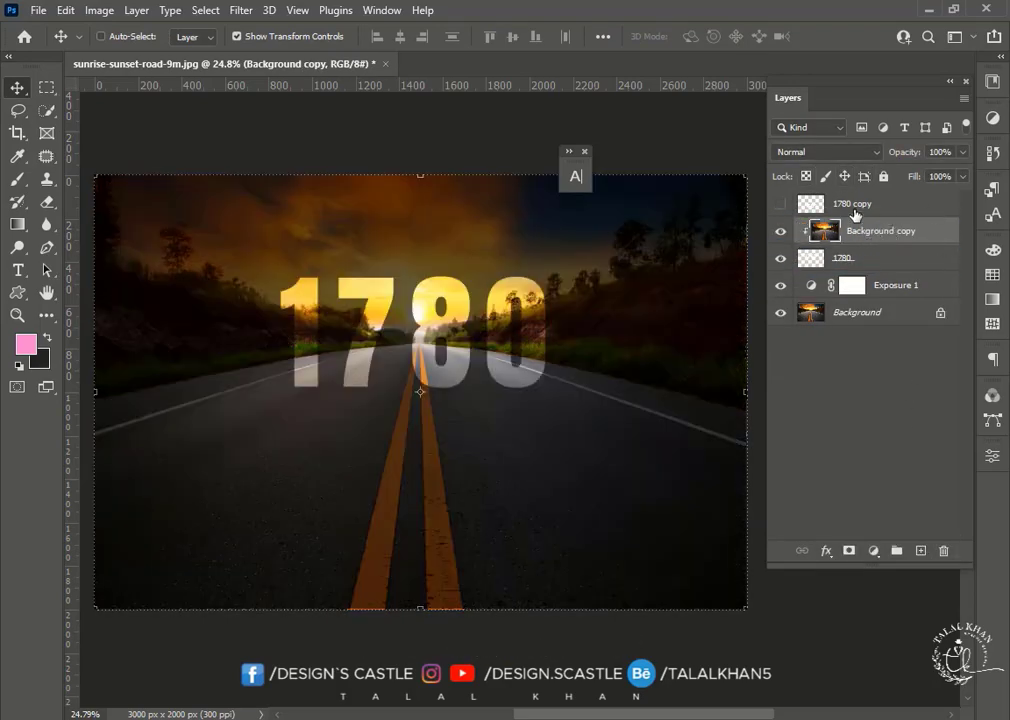
pyautogui.click(868, 262)
# Give 1780 a Bevel & Emboss and a white outside 10 px stroke at 66% opacity
pyautogui.doubleClick(899, 265)
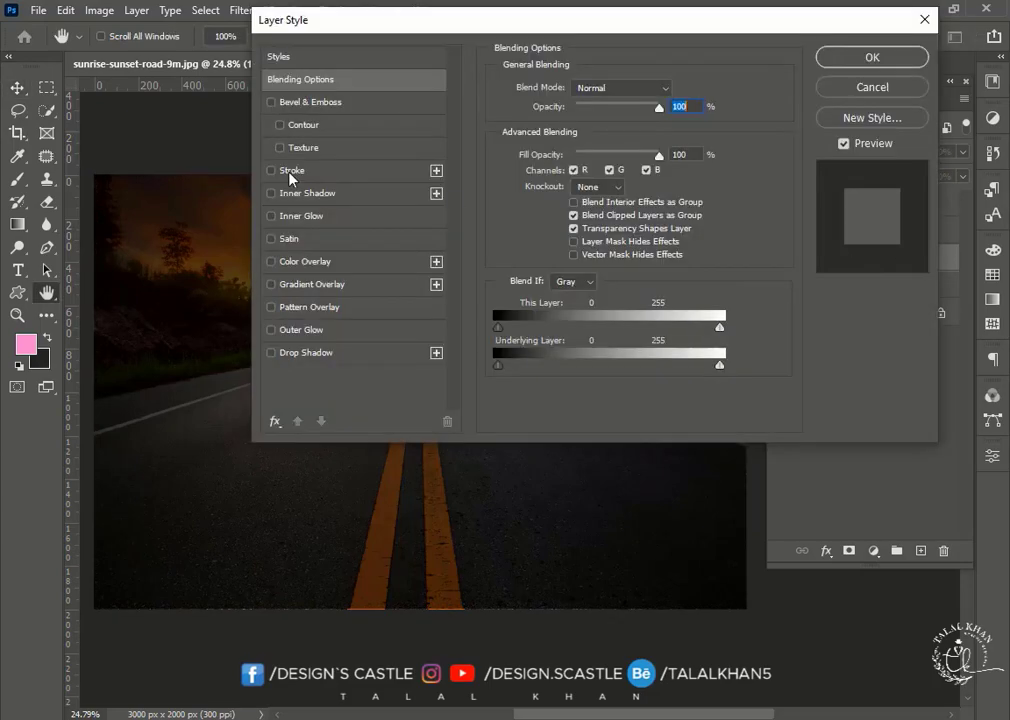
pyautogui.click(319, 154)
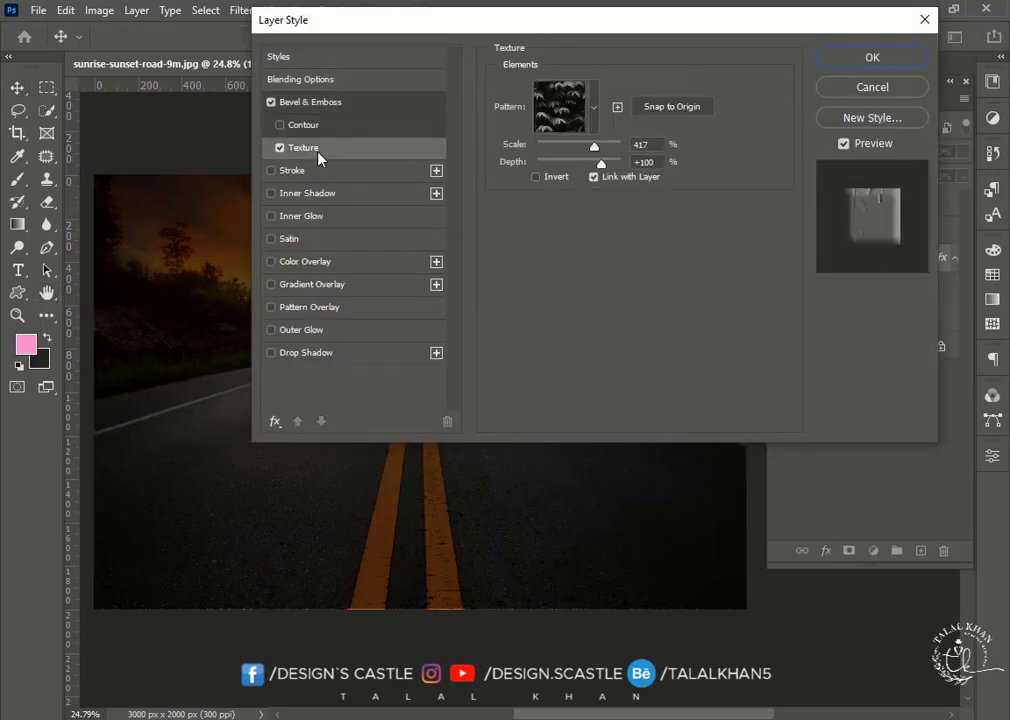
pyautogui.click(284, 149)
pyautogui.click(334, 175)
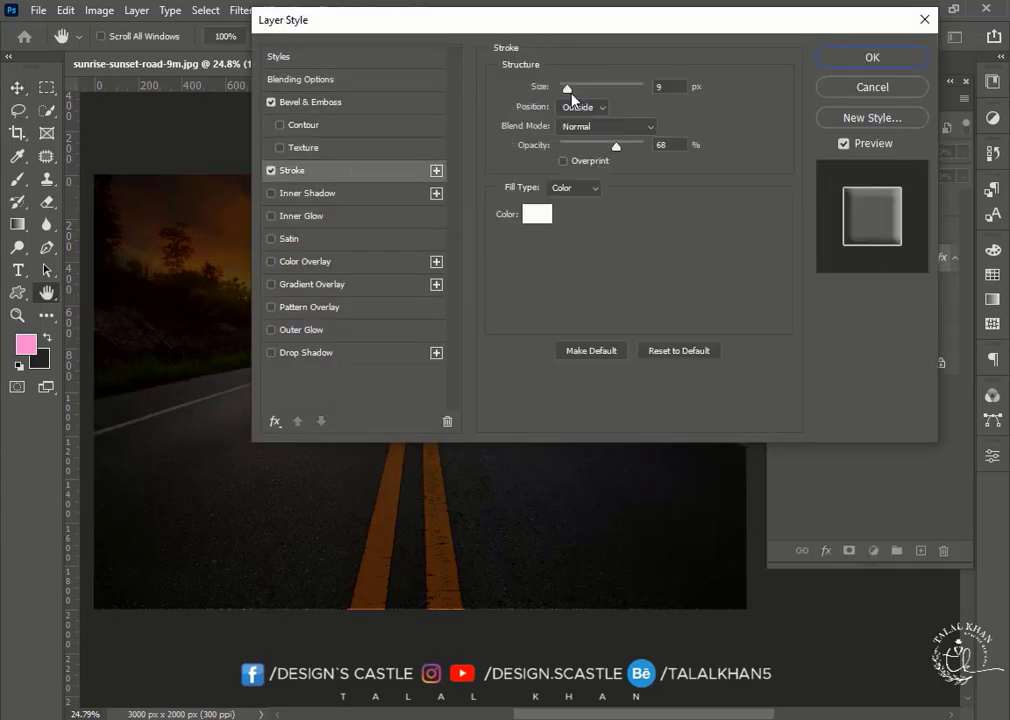
pyautogui.moveTo(566, 88); pyautogui.dragTo(569, 88)
pyautogui.moveTo(540, 20); pyautogui.dragTo(639, 14)
pyautogui.moveTo(667, 87); pyautogui.dragTo(670, 87)
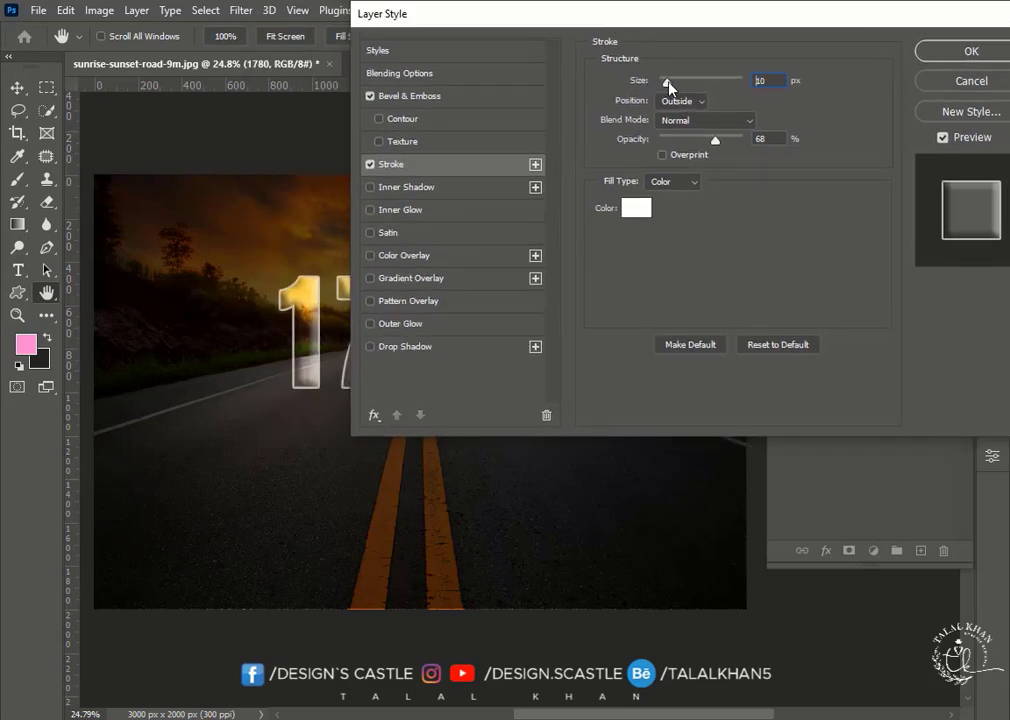
pyautogui.moveTo(714, 140); pyautogui.dragTo(712, 139)
# Add an Overlay inner glow at 75% opacity with a reduced size
pyautogui.click(401, 210)
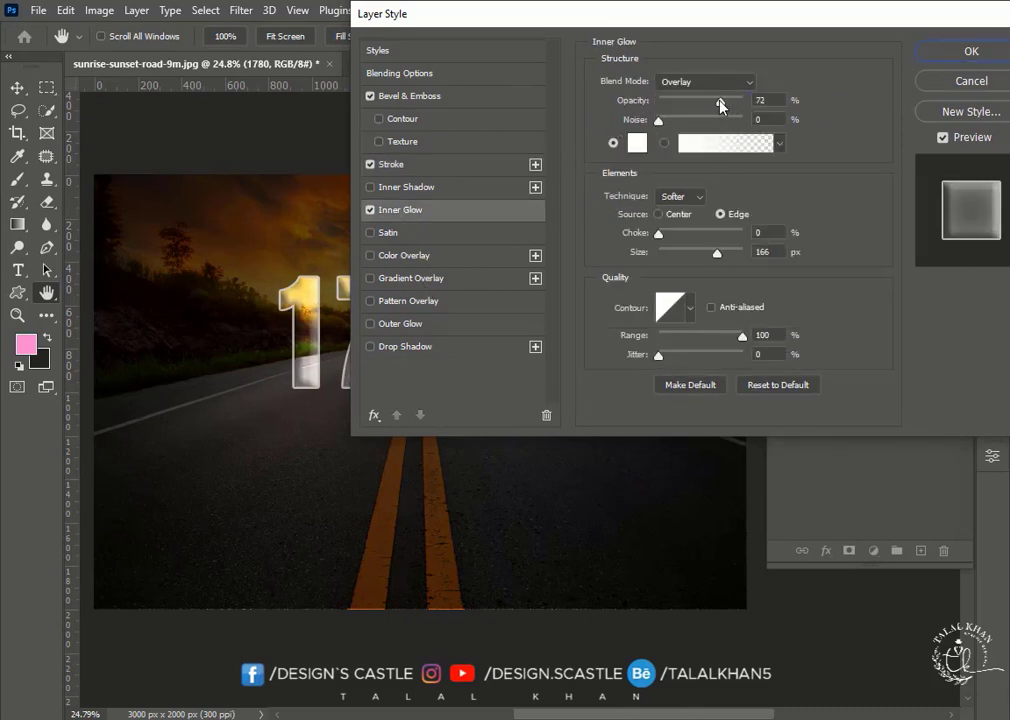
pyautogui.moveTo(732, 111); pyautogui.dragTo(722, 111)
pyautogui.click(656, 235)
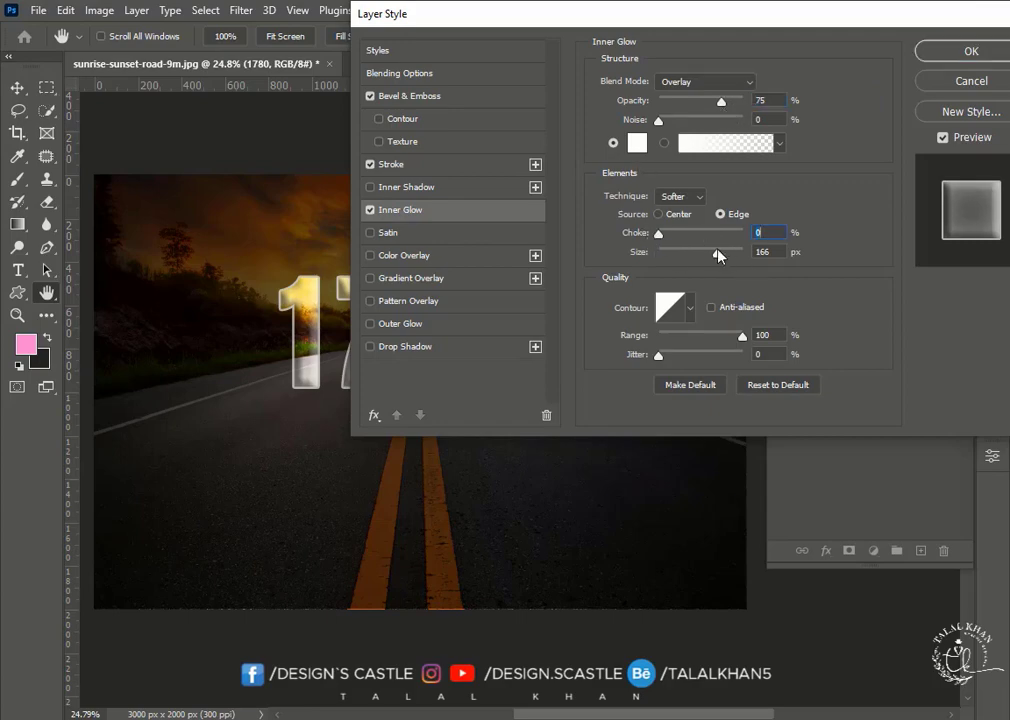
pyautogui.moveTo(735, 256); pyautogui.dragTo(721, 253)
# Add a white outer glow of 193 px at 74% opacity
pyautogui.click(410, 325)
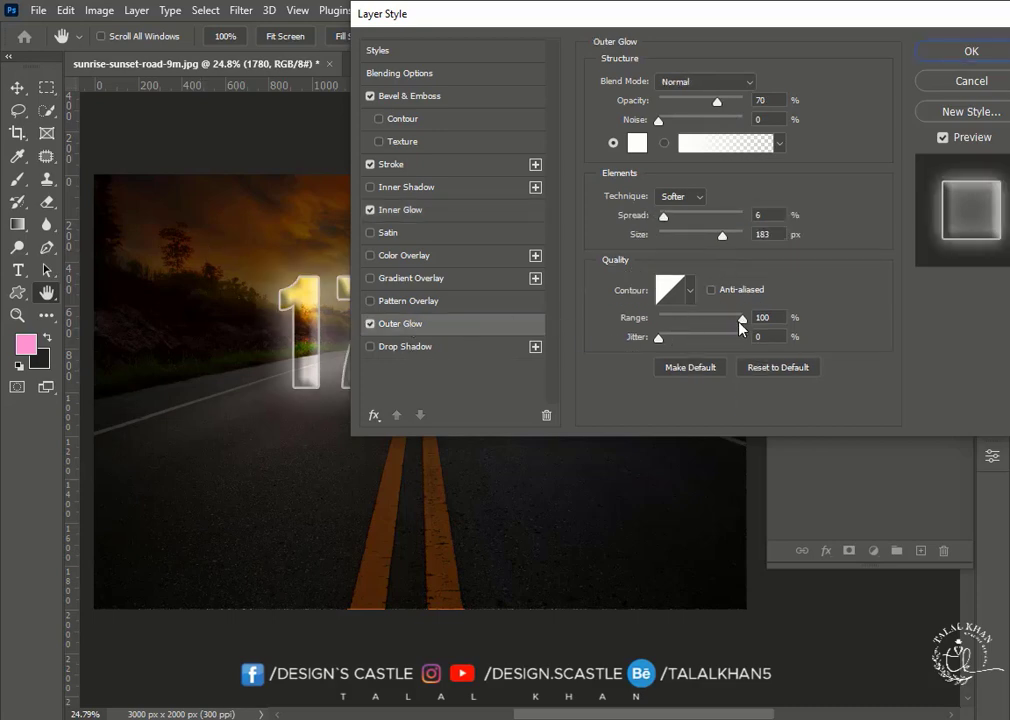
pyautogui.moveTo(721, 241); pyautogui.dragTo(725, 240)
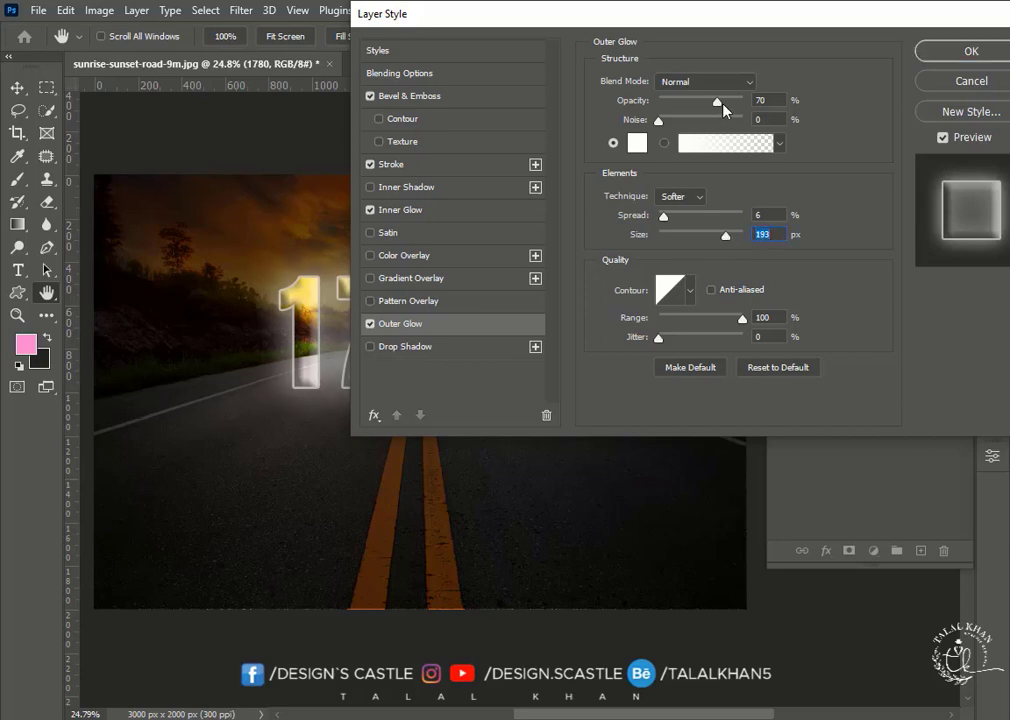
pyautogui.moveTo(721, 103); pyautogui.dragTo(725, 103)
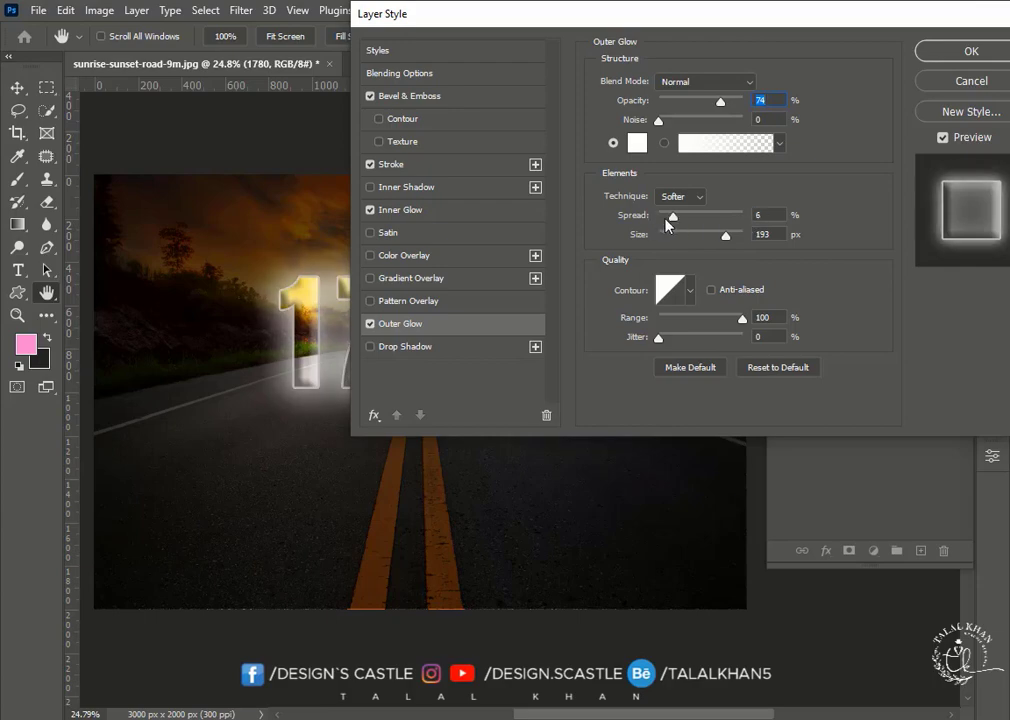
# Apply the effects, then remove Bevel & Emboss from the 1780 layer
pyautogui.click(930, 62)
pyautogui.scroll(1, 475, 350)
pyautogui.scroll(2, 491, 327)
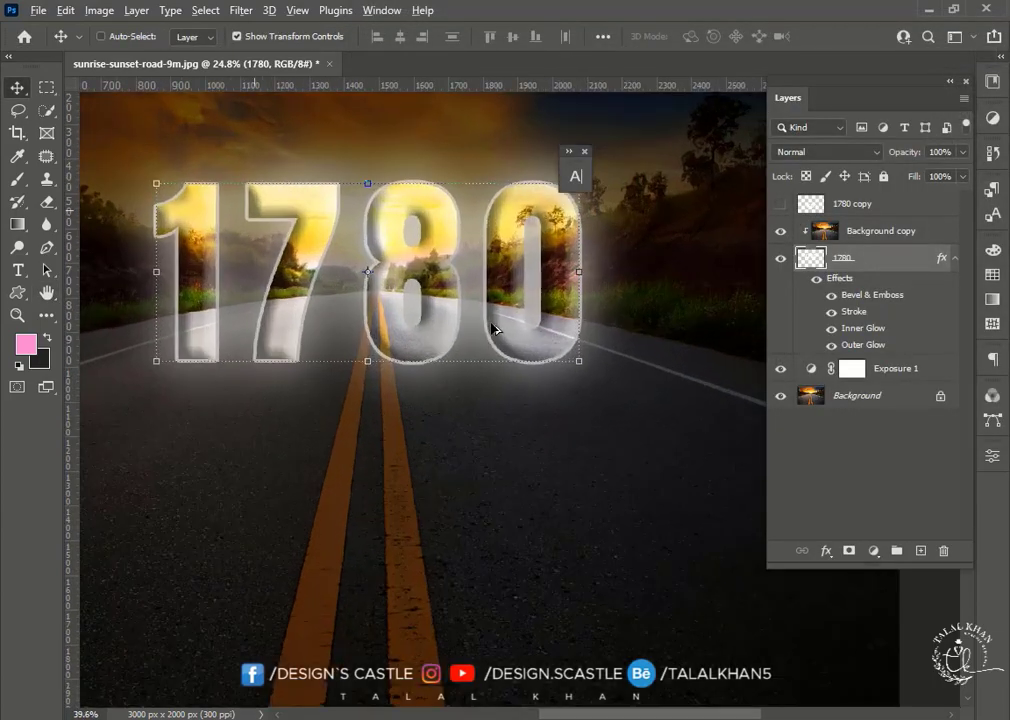
pyautogui.scroll(2, 491, 327)
pyautogui.scroll(1, 493, 328)
pyautogui.scroll(-1, 493, 328)
pyautogui.scroll(-1, 492, 330)
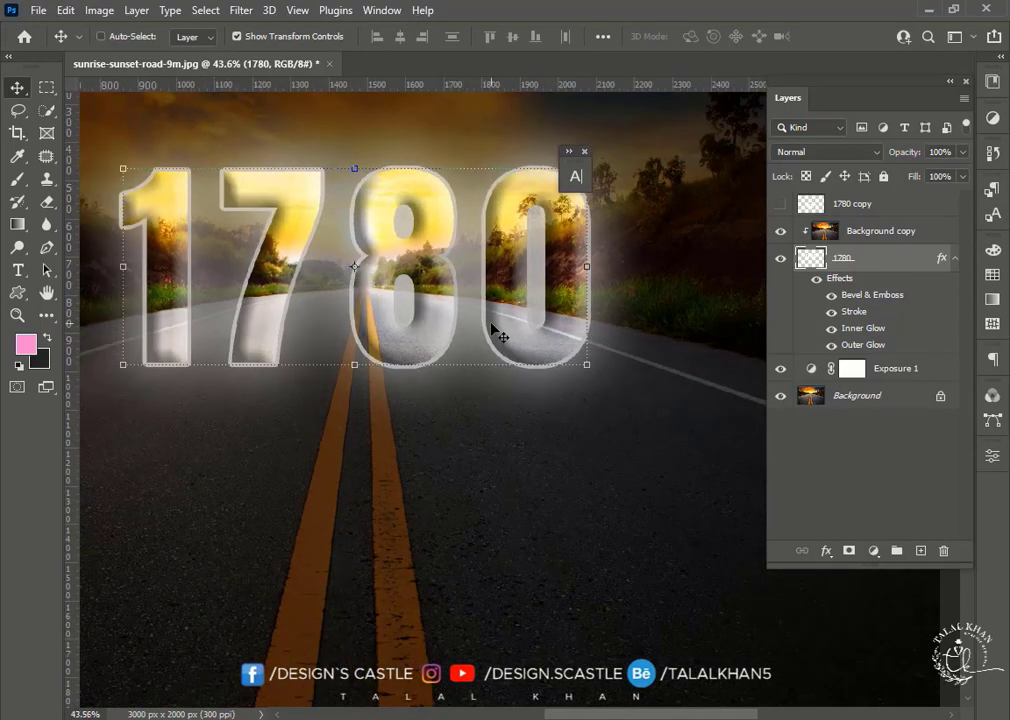
pyautogui.doubleClick(884, 302)
pyautogui.click(336, 96)
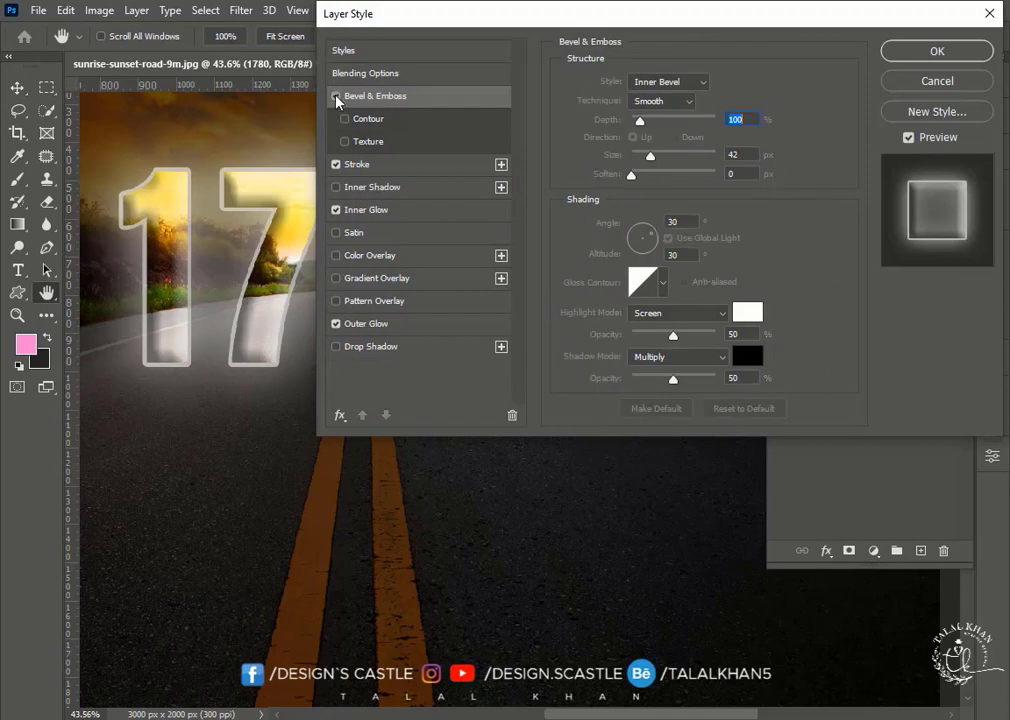
pyautogui.click(937, 51)
# Show the flattened 1780 copy on the road and blend it in Overlay mode
pyautogui.scroll(-1, 494, 343)
pyautogui.scroll(-2, 473, 330)
pyautogui.scroll(-1, 461, 418)
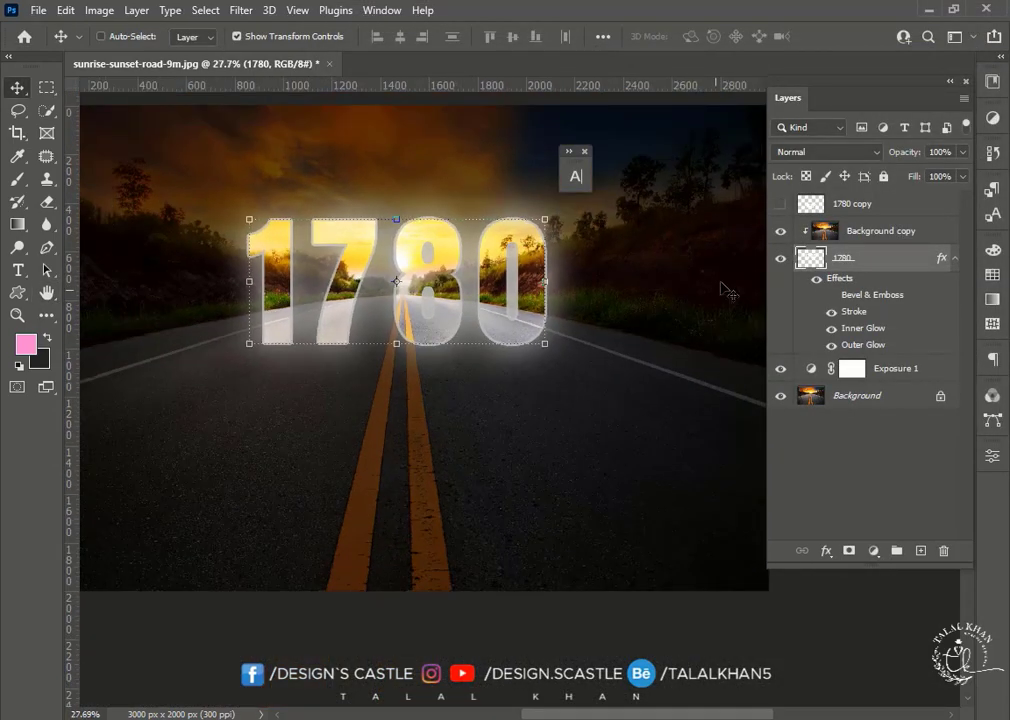
pyautogui.click(786, 204)
pyautogui.click(895, 204)
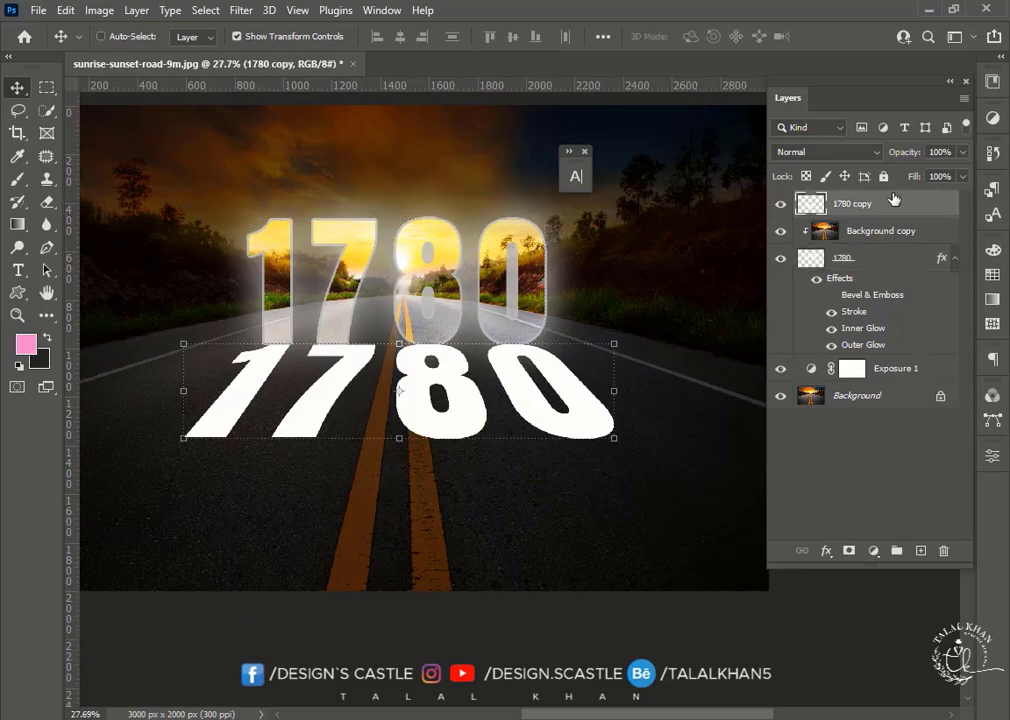
pyautogui.click(826, 152)
pyautogui.click(792, 360)
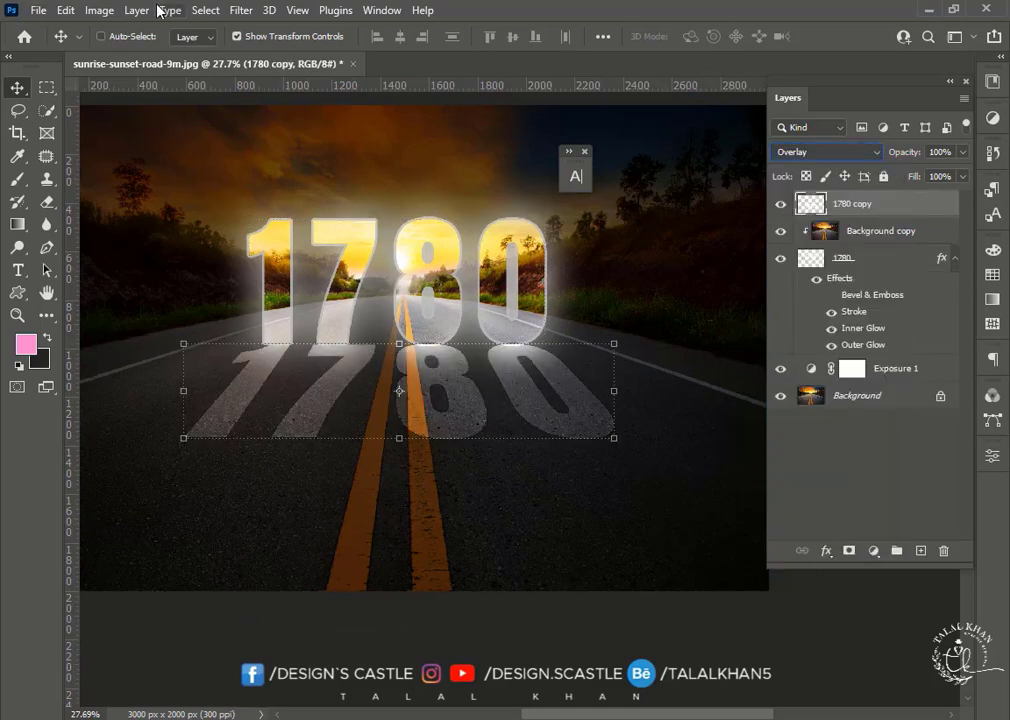
# Soften the road-level 1780 copy with a 4.1-pixel Gaussian Blur
pyautogui.click(242, 11)
pyautogui.moveTo(252, 234)
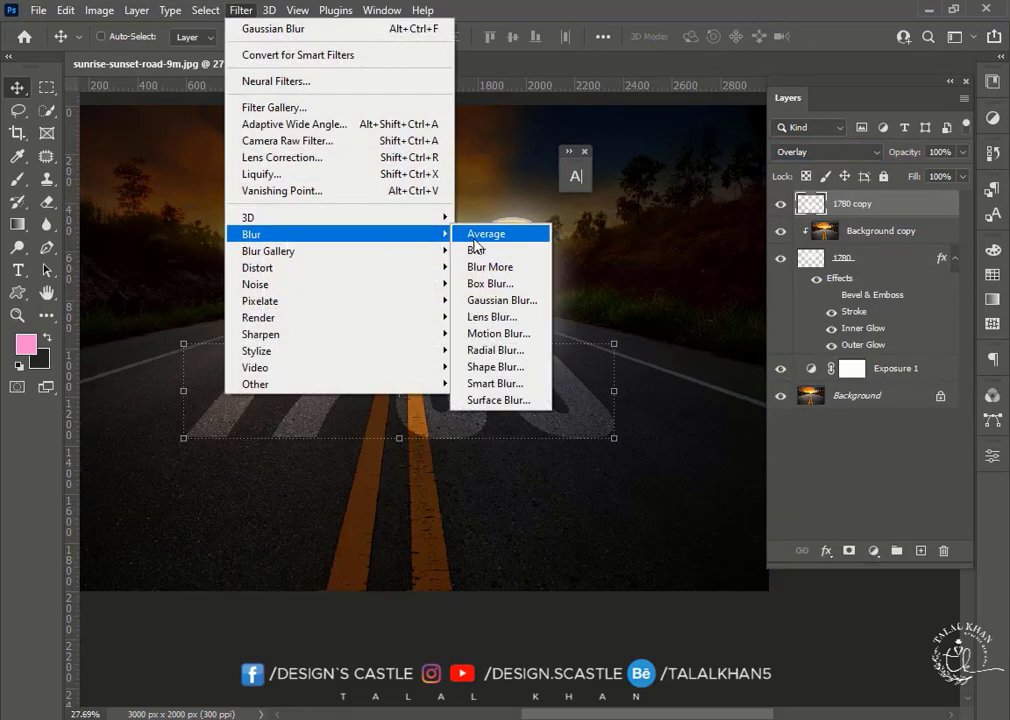
pyautogui.click(492, 301)
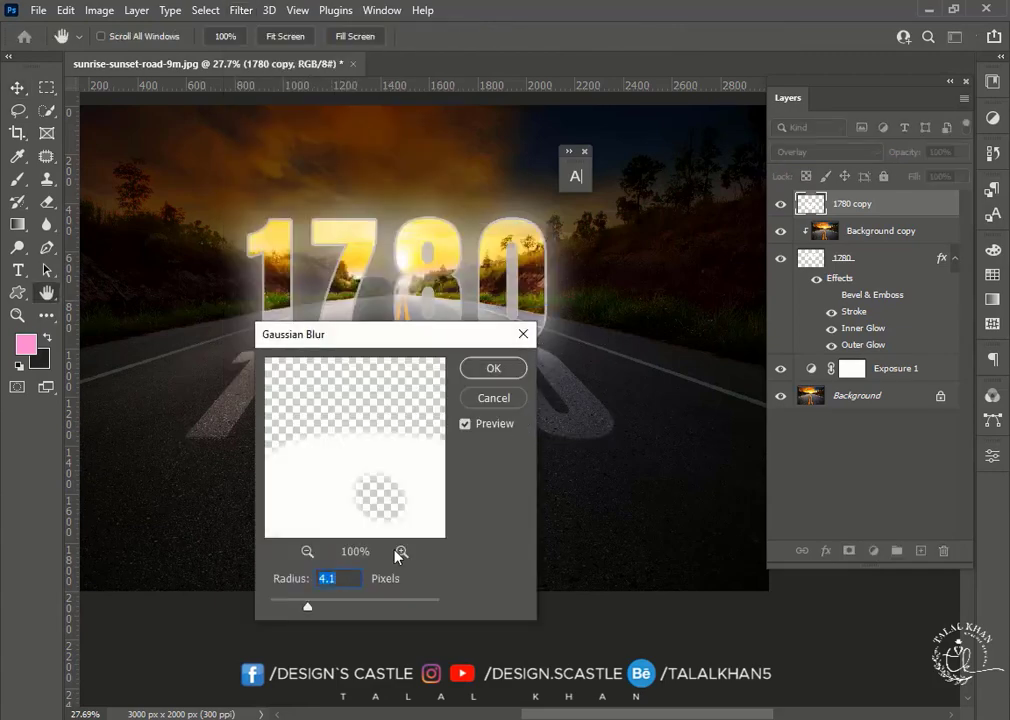
pyautogui.click(497, 375)
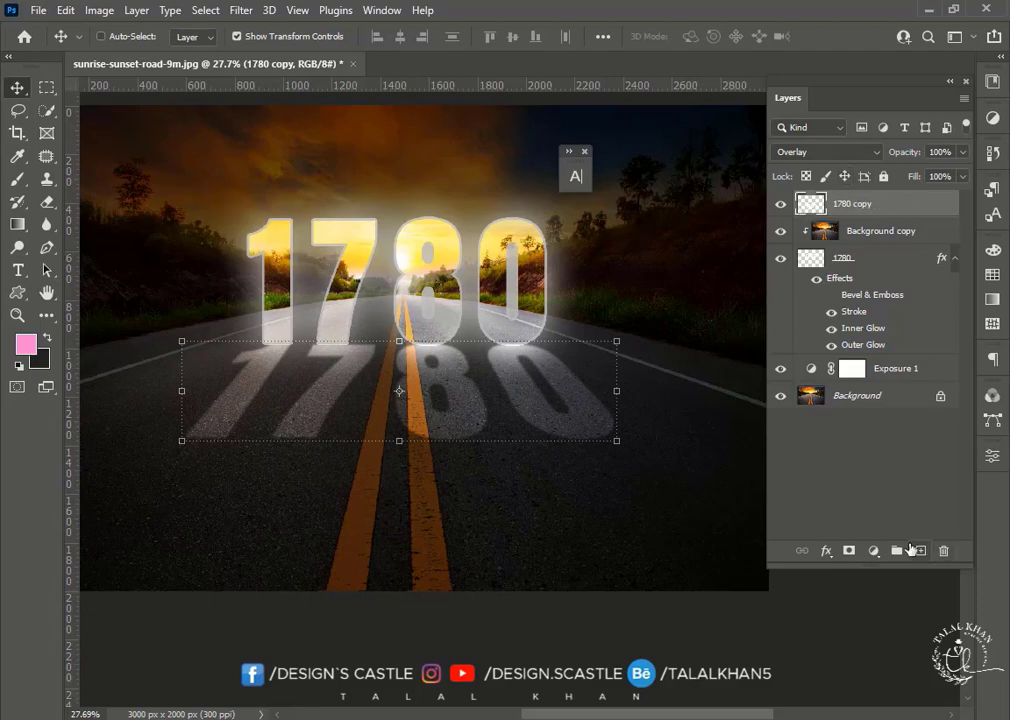
# Duplicate the road 1780 as '1780 copy 2' and fade it with a vertical gradient mask
pyautogui.moveTo(900, 218); pyautogui.dragTo(920, 550)
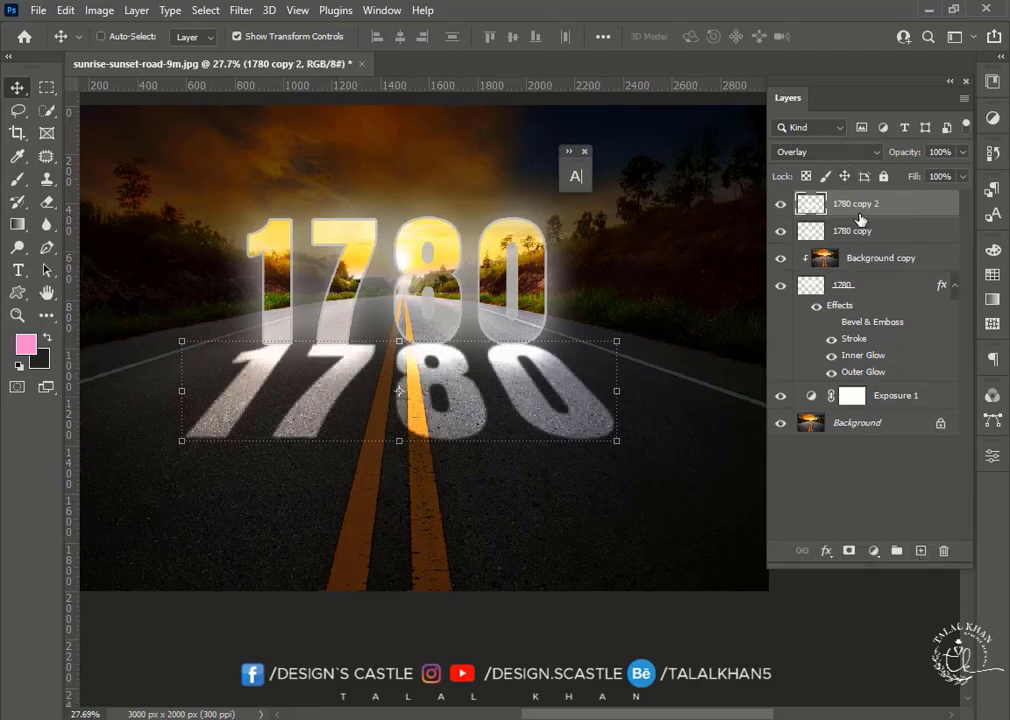
pyautogui.click(847, 551)
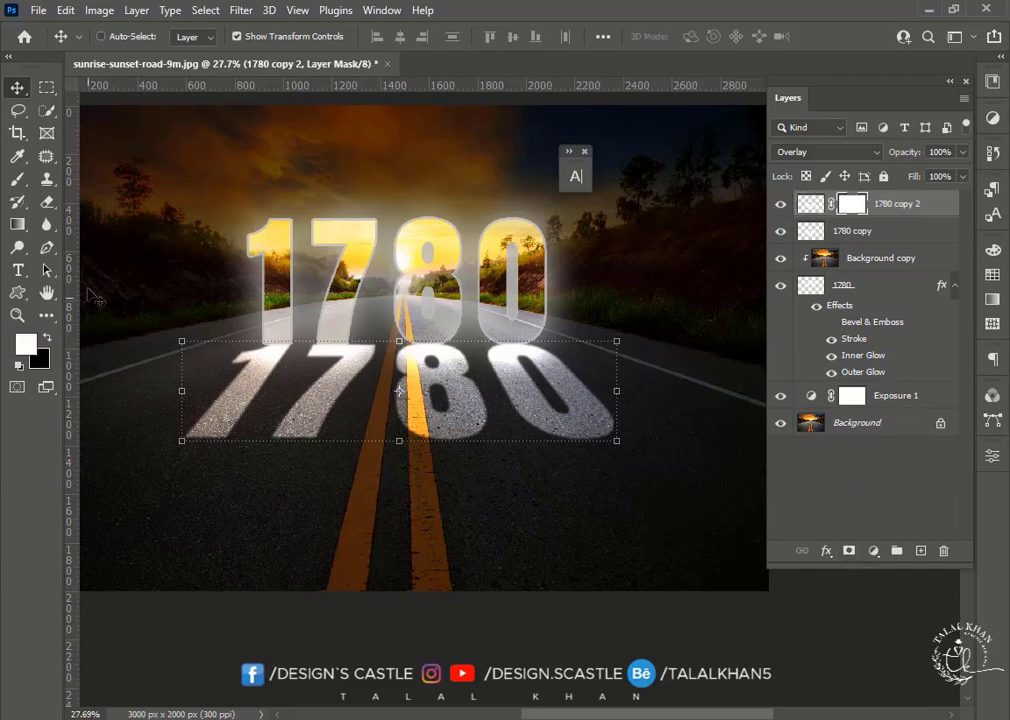
pyautogui.click(18, 224)
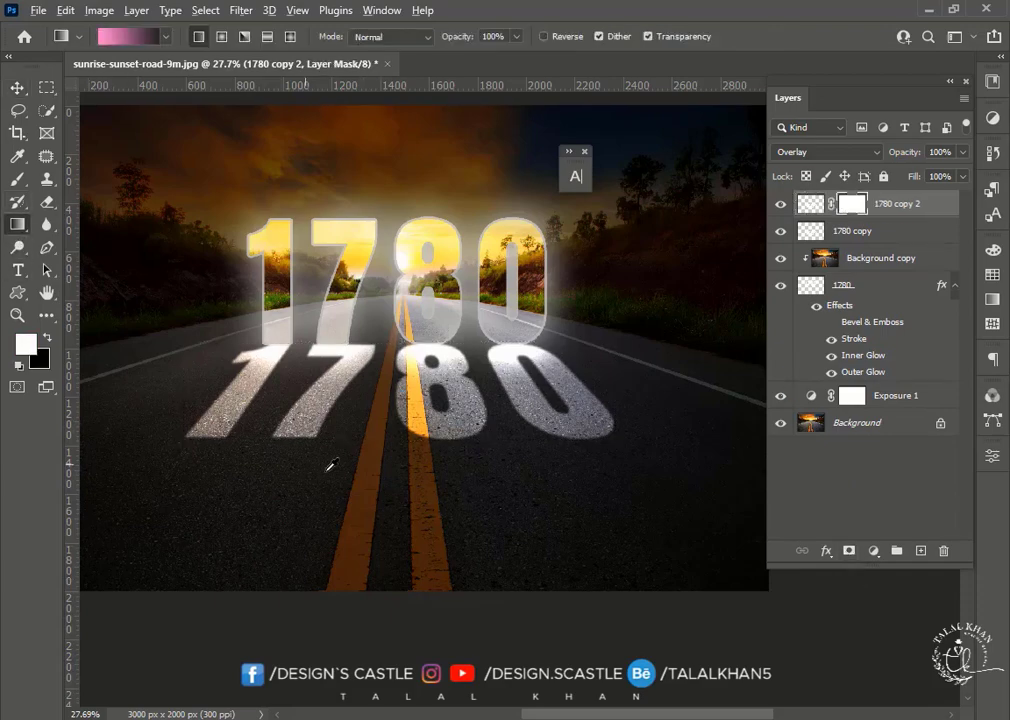
pyautogui.moveTo(383, 530); pyautogui.dragTo(362, 266)
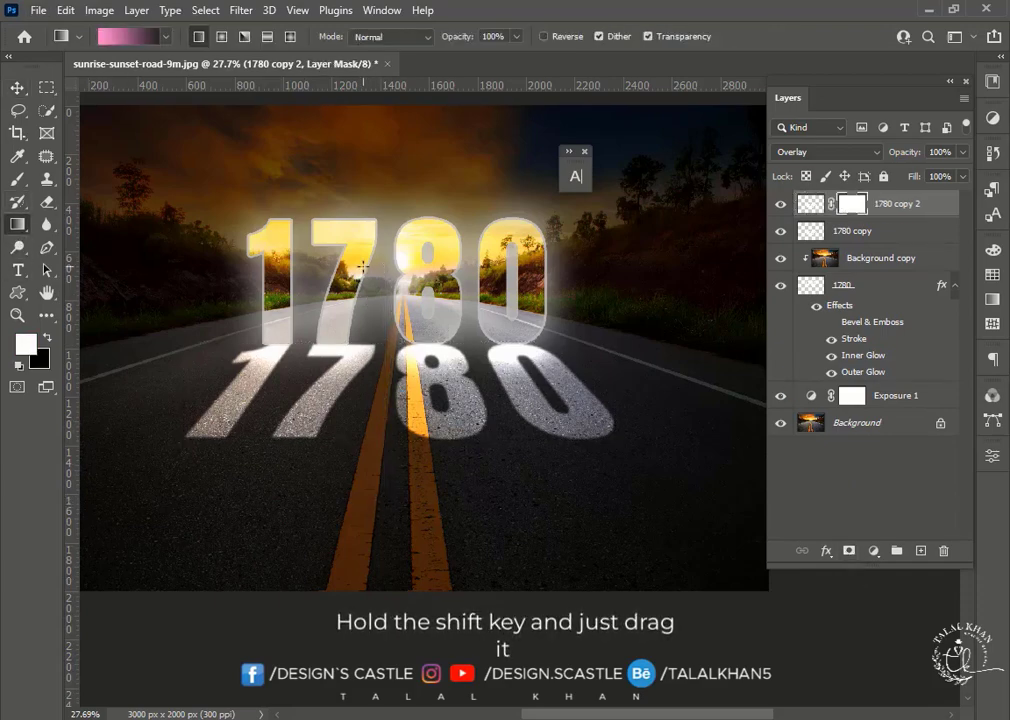
pyautogui.click(18, 88)
# Nudge the road reflection into place and type 'TALAL' above the 1780
pyautogui.scroll(-2, 363, 316)
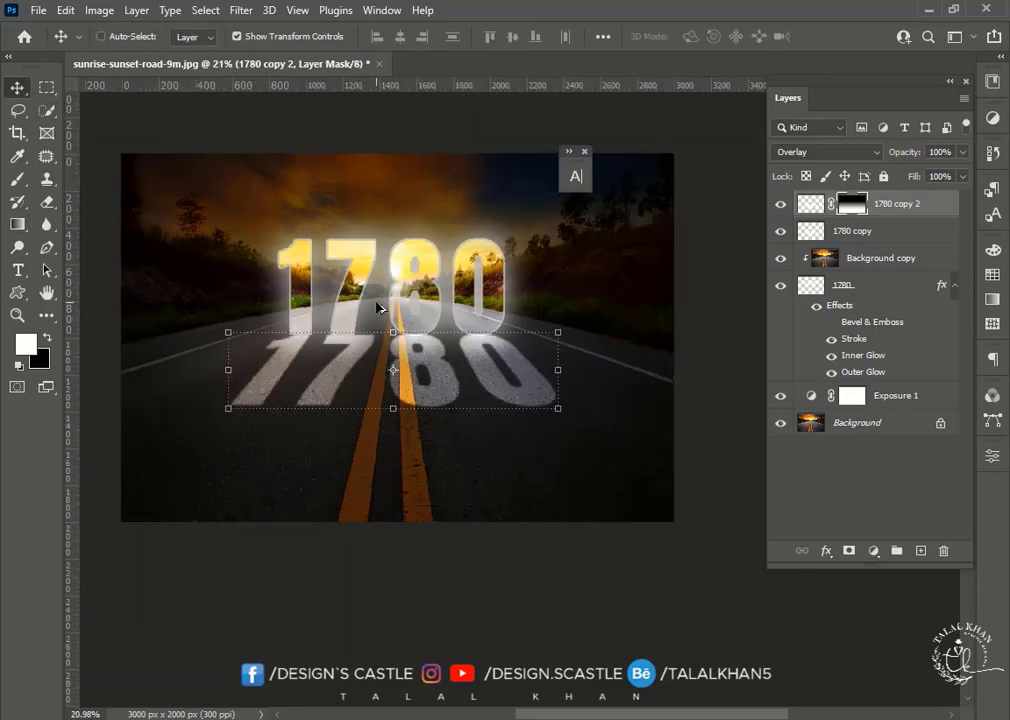
pyautogui.moveTo(400, 416); pyautogui.dragTo(410, 410)
pyautogui.press('t')
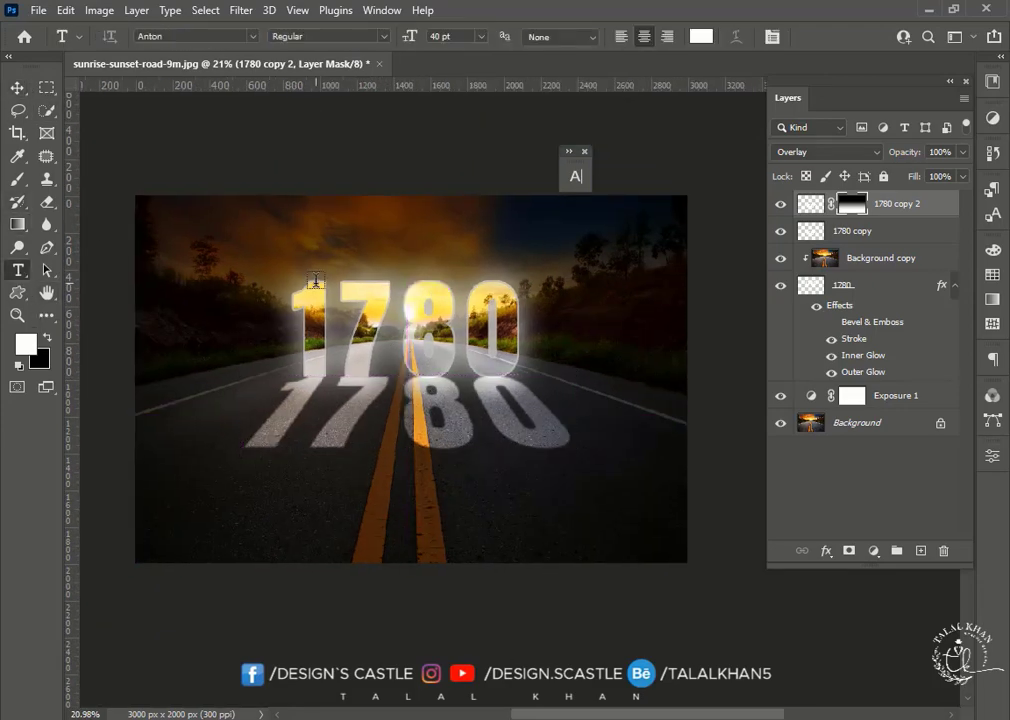
pyautogui.click(306, 266)
pyautogui.write('TA')
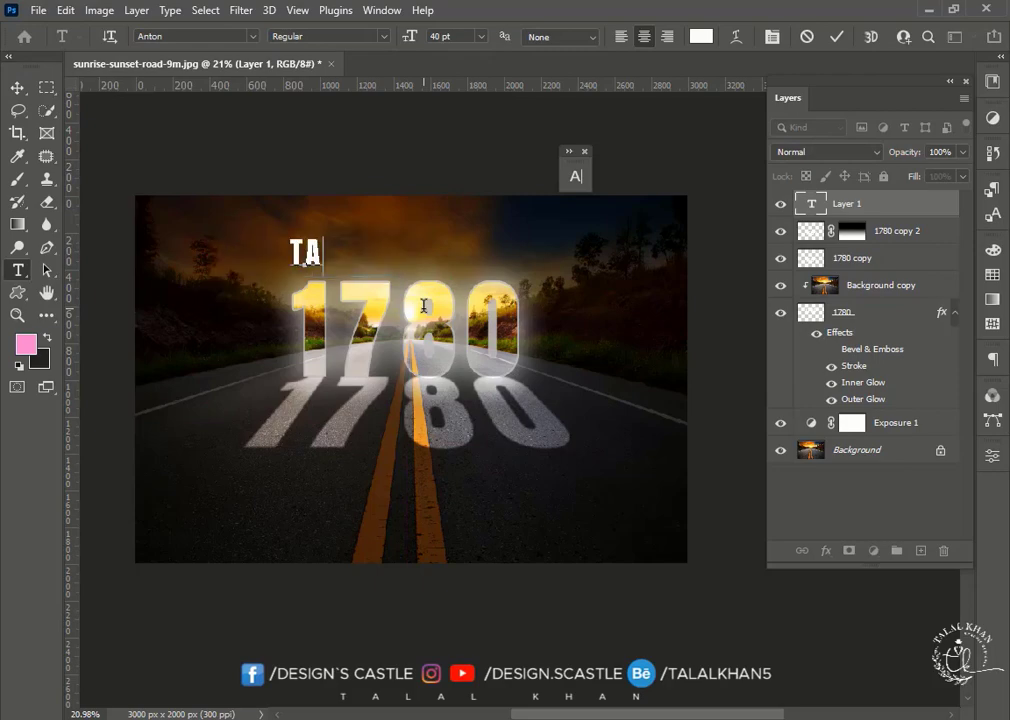
pyautogui.write('LAL')
pyautogui.click(18, 88)
# Enlarge TALAL and position it just above the 1780 numbers
pyautogui.scroll(2, 333, 243)
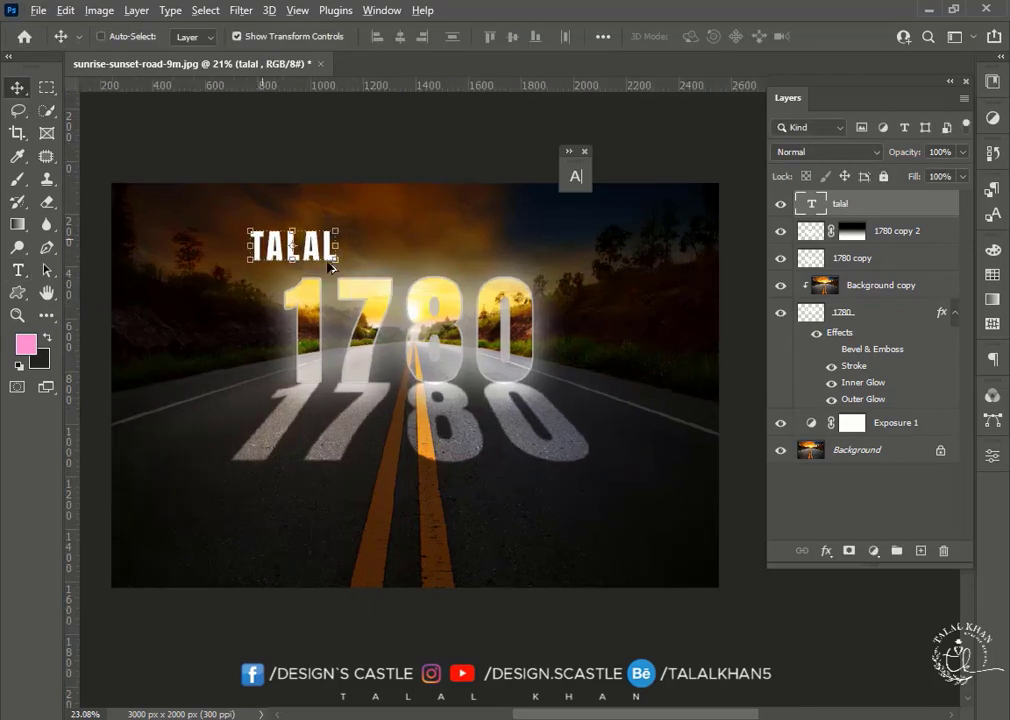
pyautogui.moveTo(338, 269)
pyautogui.mouseDown()
pyautogui.moveTo(423, 308)
pyautogui.moveTo(428, 282)
pyautogui.moveTo(428, 380)
pyautogui.mouseUp()
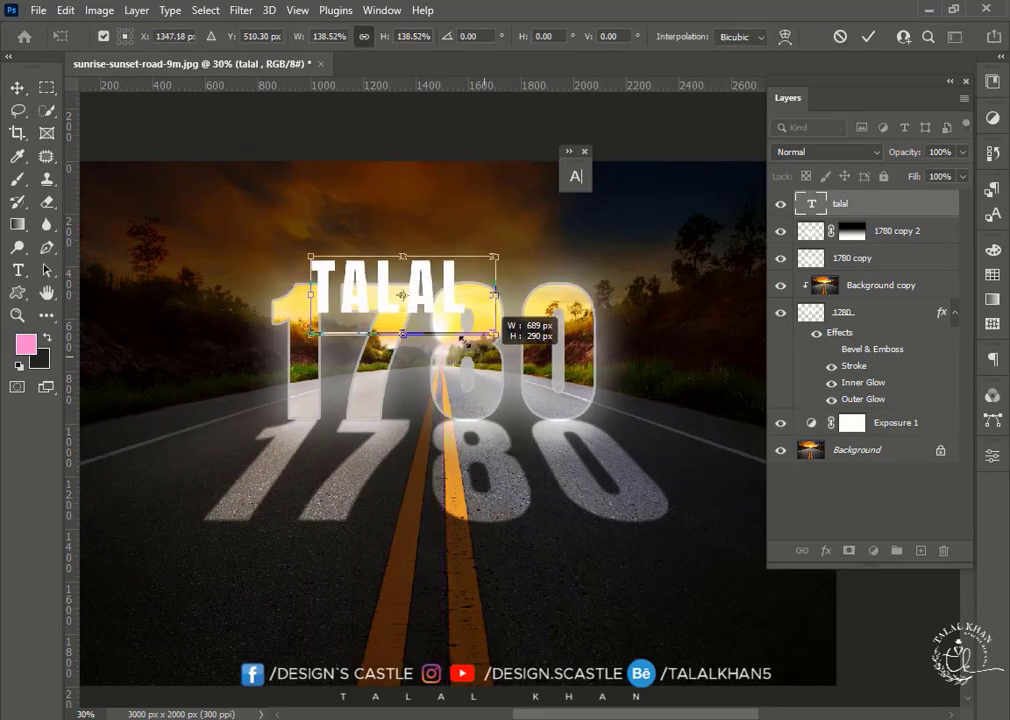
pyautogui.moveTo(413, 300); pyautogui.dragTo(417, 275)
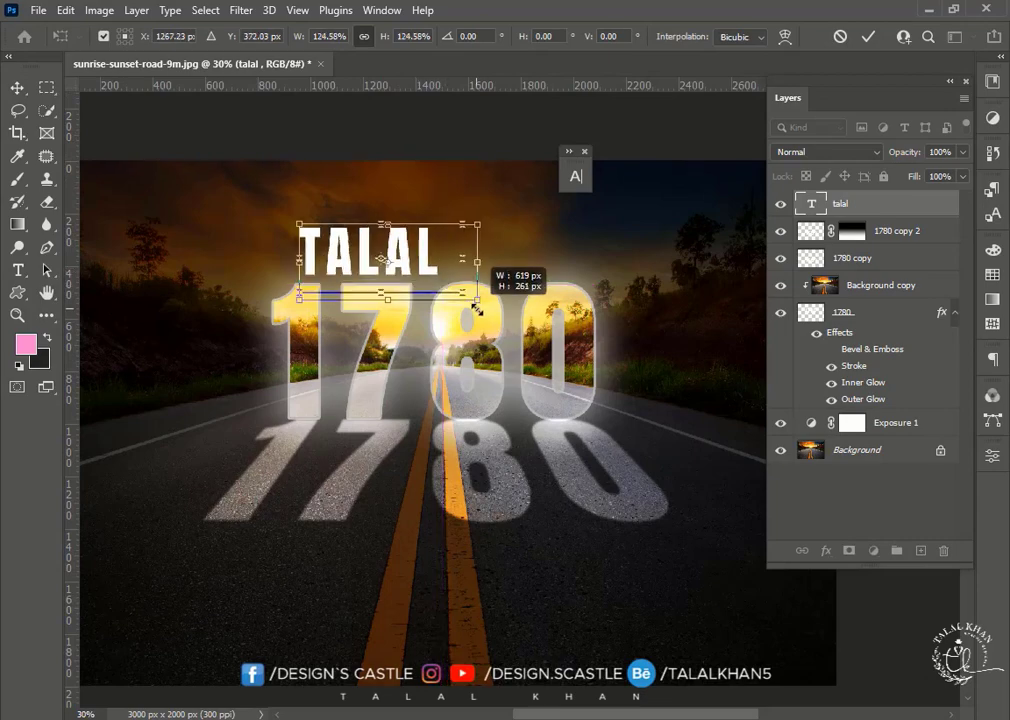
pyautogui.moveTo(442, 223); pyautogui.dragTo(480, 209)
pyautogui.moveTo(410, 251); pyautogui.dragTo(404, 256)
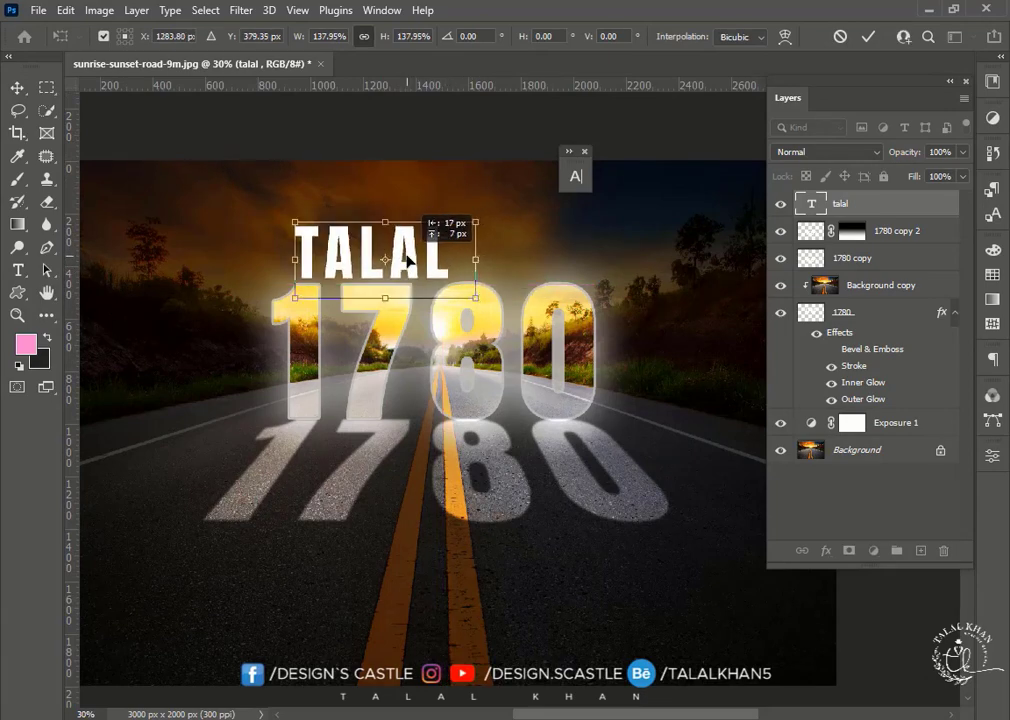
pyautogui.press('Return')
# Set TALAL's letter tracking to 480 and recentre it
pyautogui.click(577, 176)
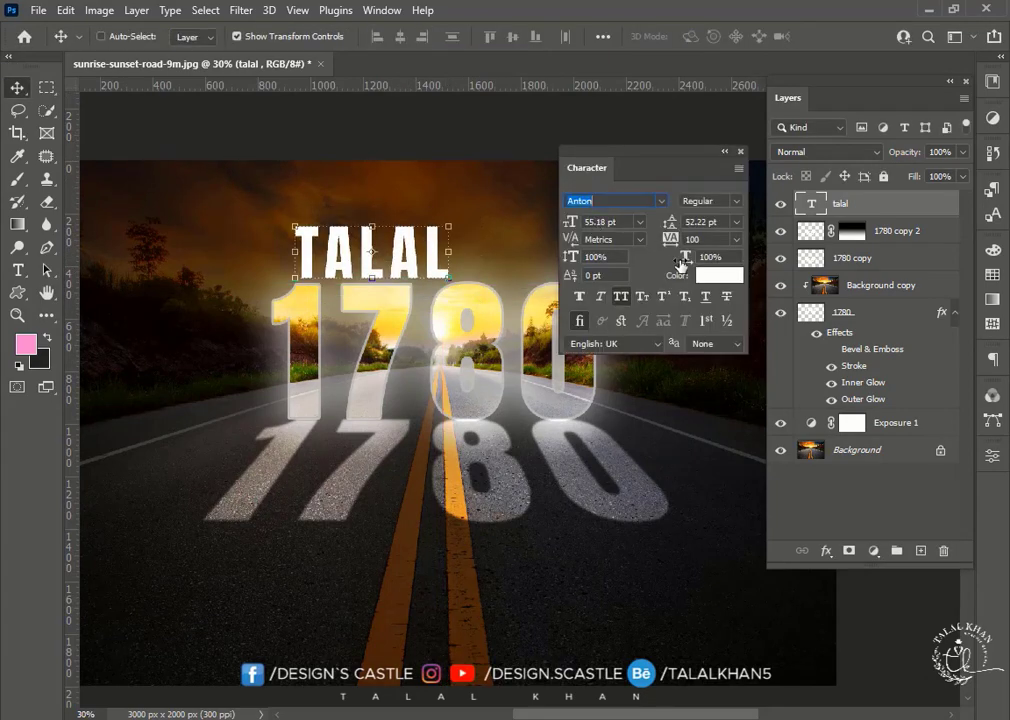
pyautogui.moveTo(670, 240); pyautogui.dragTo(690, 244)
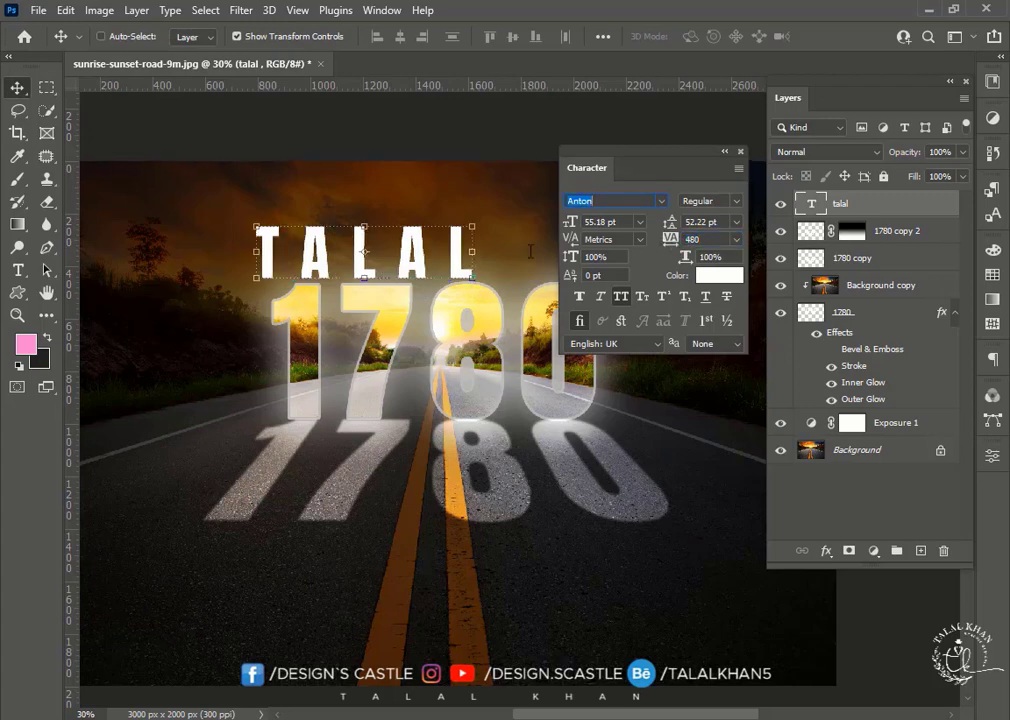
pyautogui.moveTo(462, 232)
pyautogui.mouseDown()
pyautogui.moveTo(493, 261)
pyautogui.moveTo(470, 265)
pyautogui.mouseUp()
# Open the Images folder in Downloads and drag the Layer 7 rally-dust photo into the Photoshop poster
pyautogui.scroll(-1, 435, 318)
pyautogui.hscroll(-1, 435, 318)
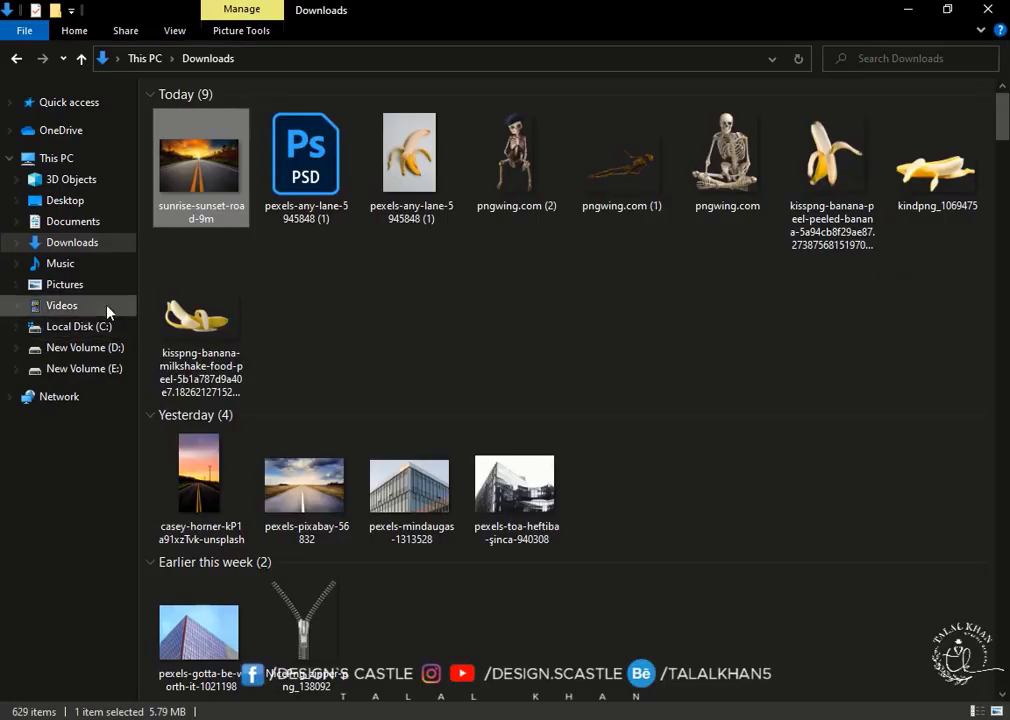
pyautogui.scroll(-5, 200, 300)
pyautogui.scroll(-5, 400, 370)
pyautogui.scroll(5, 447, 393)
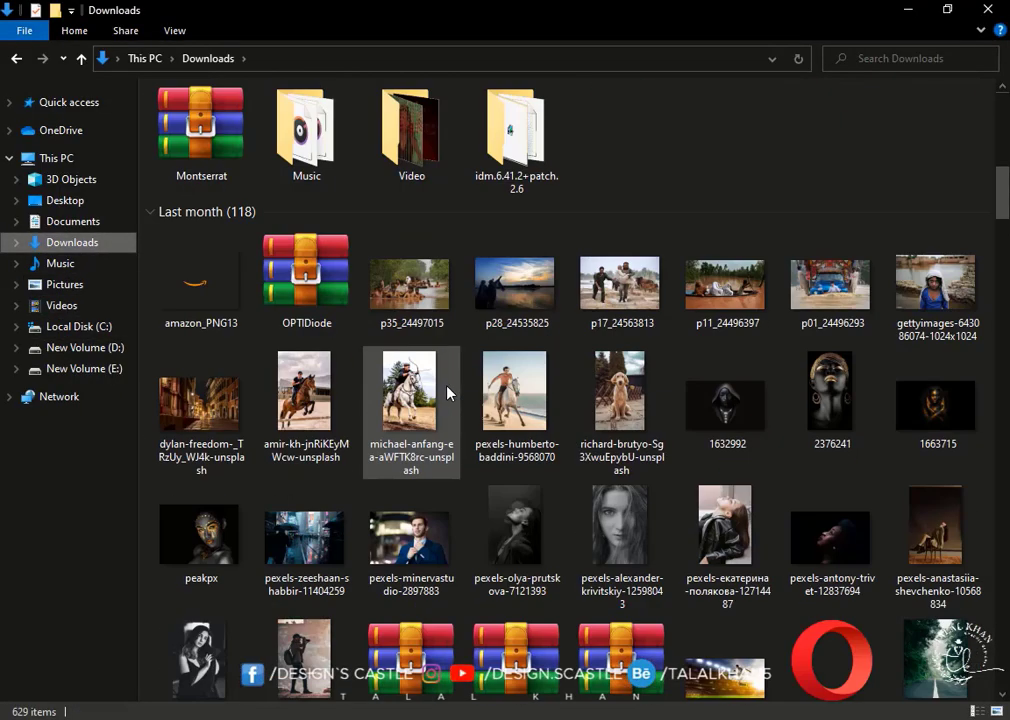
pyautogui.scroll(-3, 489, 558)
pyautogui.scroll(-3, 857, 399)
pyautogui.scroll(-5, 344, 560)
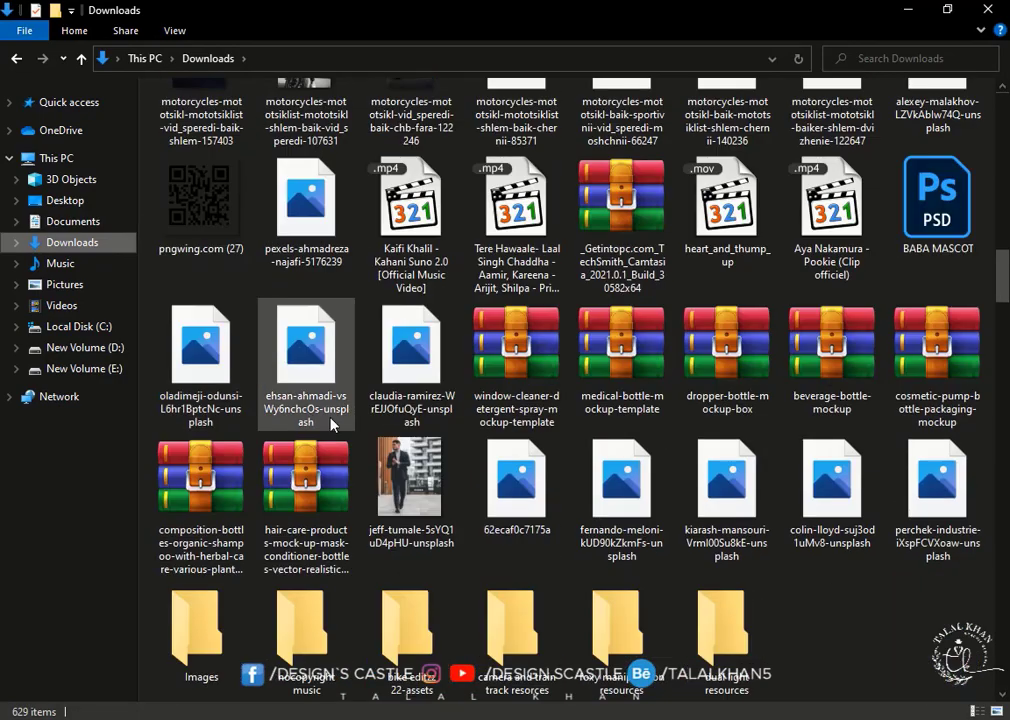
pyautogui.scroll(-5, 344, 450)
pyautogui.doubleClick(192, 320)
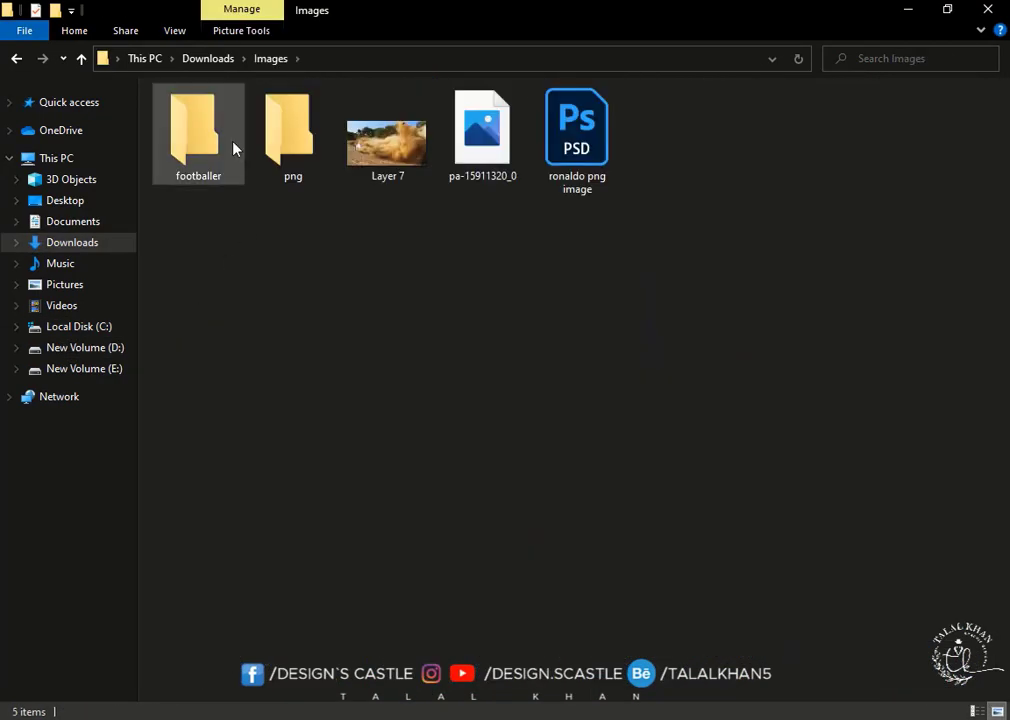
pyautogui.moveTo(383, 142)
pyautogui.mouseDown()
pyautogui.moveTo(230, 705)
pyautogui.moveTo(274, 298)
pyautogui.mouseUp()
# Shrink the placed rally-dust photo and move it to the upper canvas
pyautogui.scroll(-3, 648, 542)
pyautogui.moveTo(648, 542); pyautogui.dragTo(469, 437)
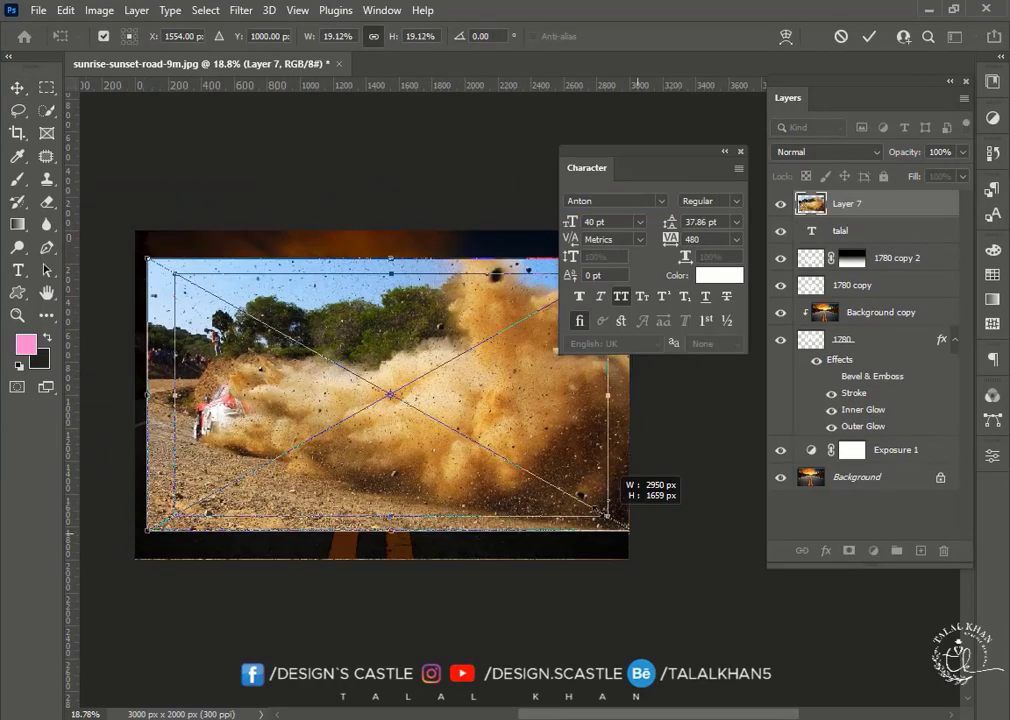
pyautogui.moveTo(370, 420); pyautogui.dragTo(412, 323)
pyautogui.scroll(2, 412, 323)
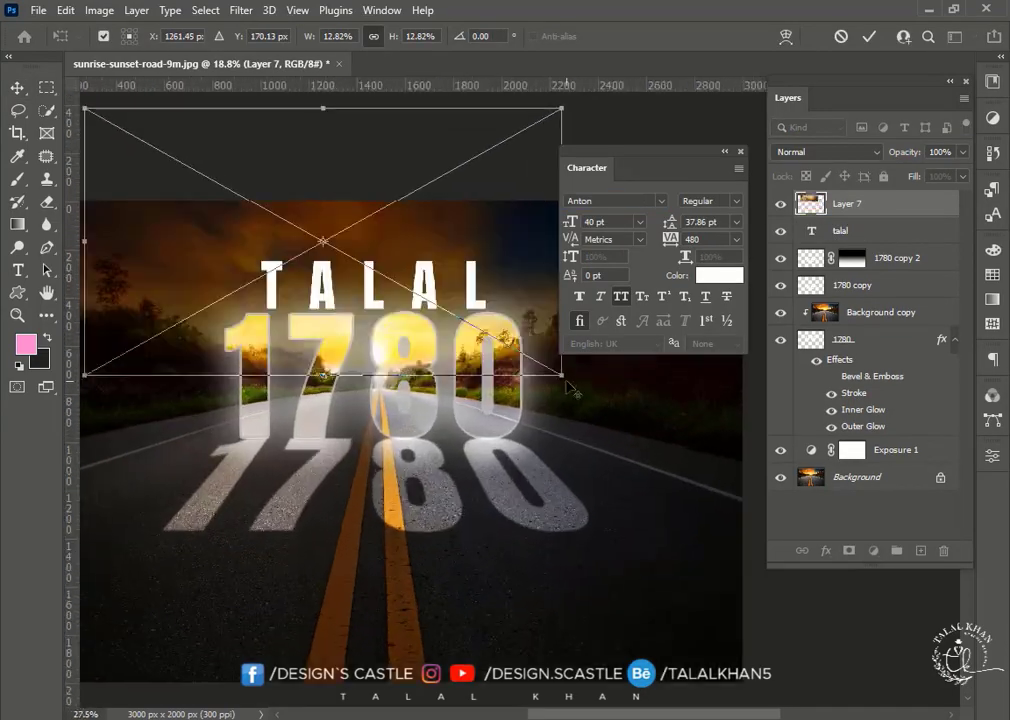
pyautogui.moveTo(557, 372); pyautogui.dragTo(467, 322)
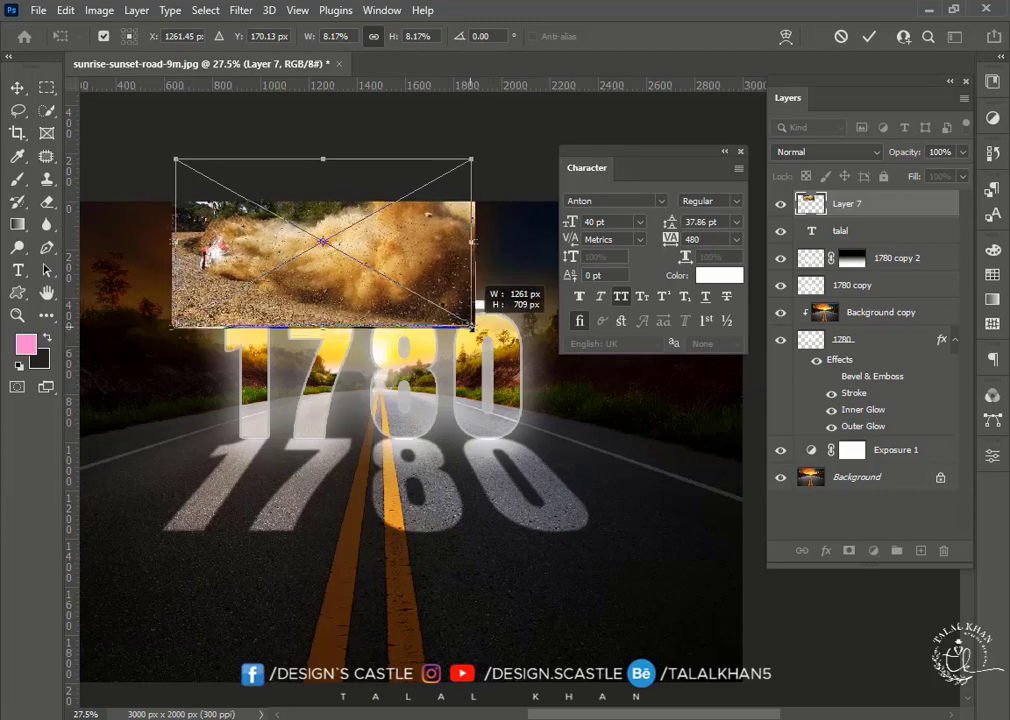
# Convert the TALAL text layer to a Smart Object and clip the dust photo into it
pyautogui.click(855, 230)
pyautogui.rightClick(855, 230)
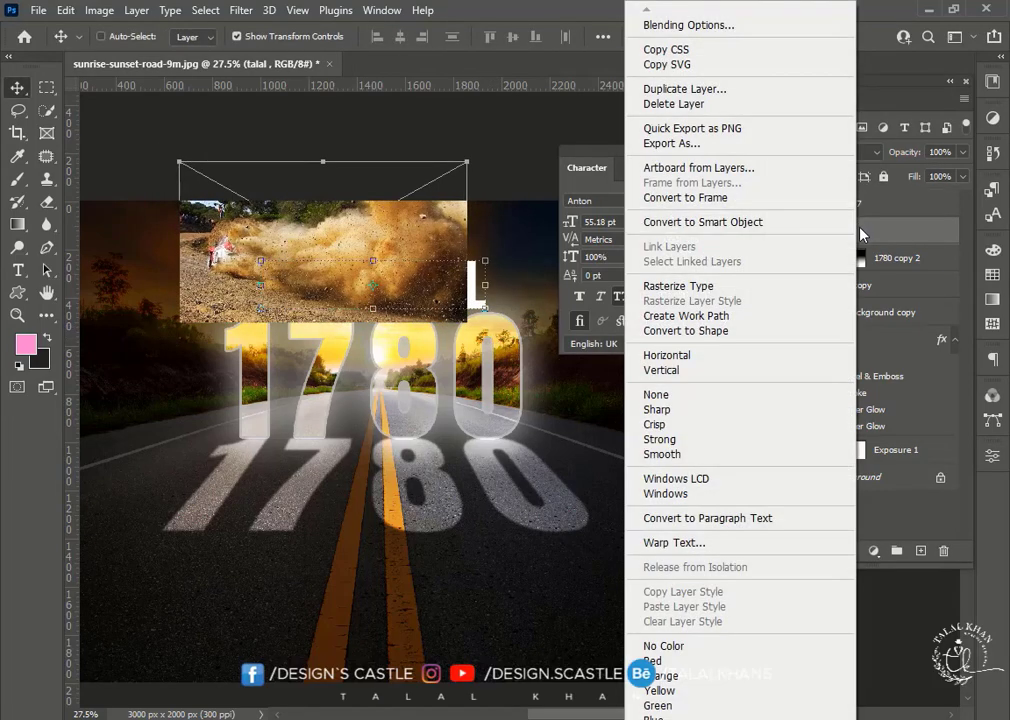
pyautogui.click(680, 177)
pyautogui.hotkey('ctrl', 'alt', 'g')
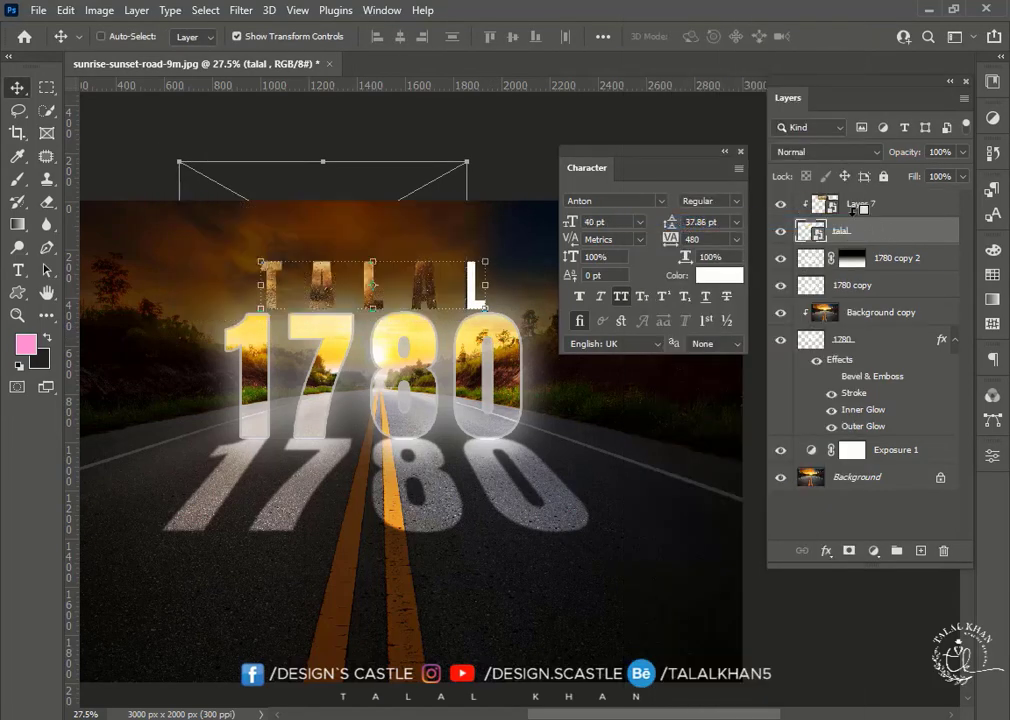
# Shift the dust photo right and resize it with Free Transform over the TALAL letters
pyautogui.scroll(1, 352, 293)
pyautogui.click(883, 212)
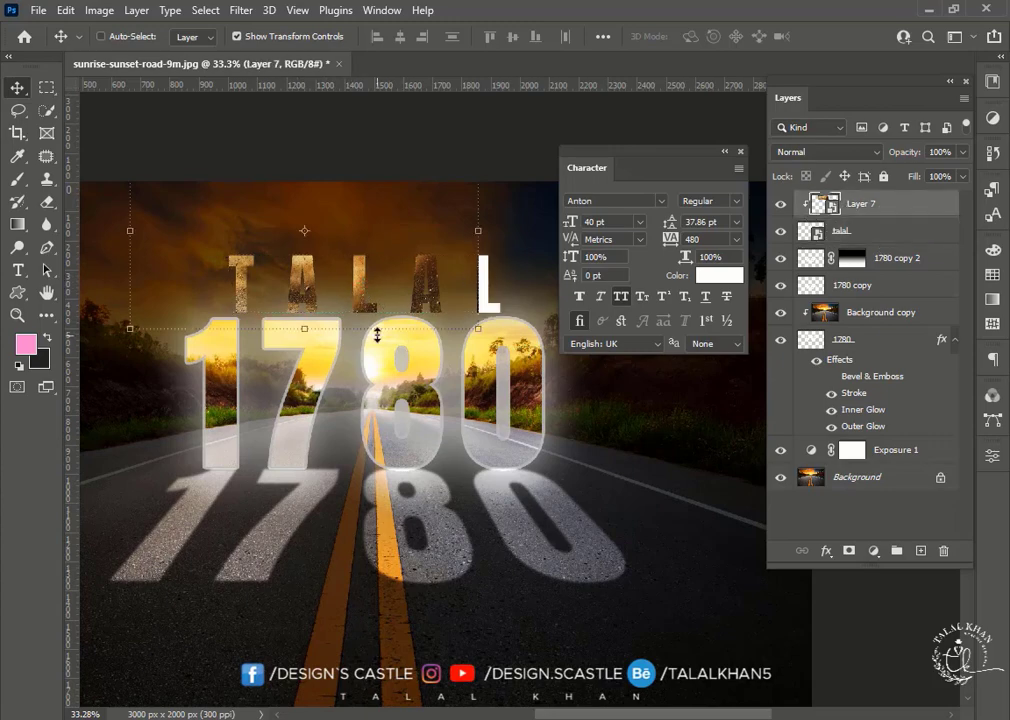
pyautogui.moveTo(370, 299); pyautogui.dragTo(392, 299)
pyautogui.scroll(1, 392, 299)
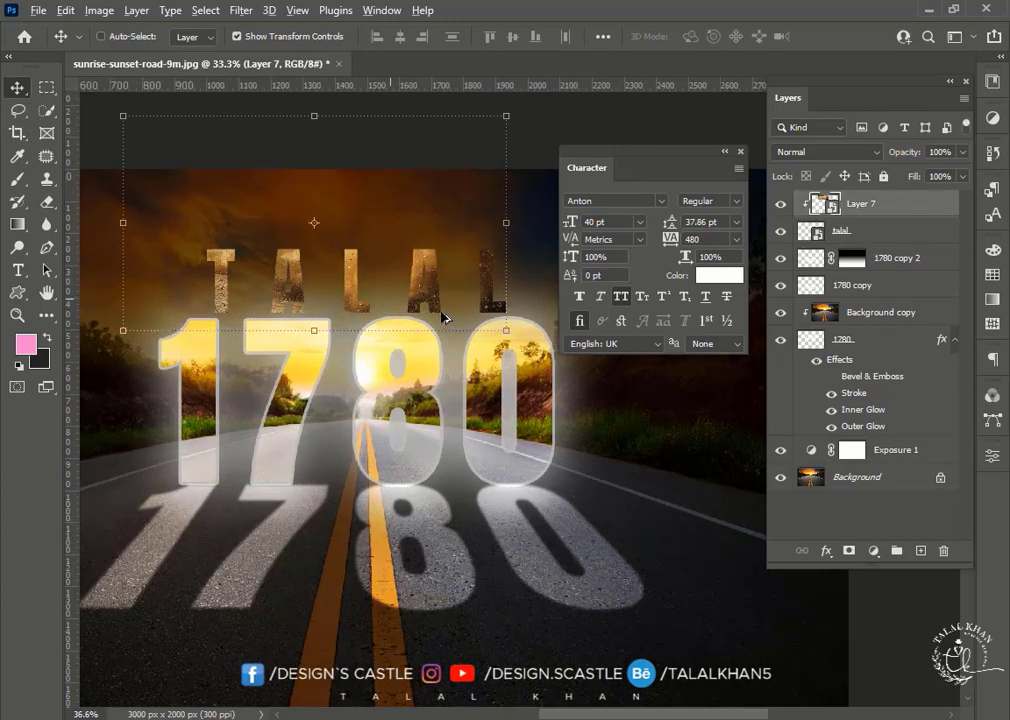
pyautogui.hotkey('ctrl', 't')
pyautogui.moveTo(506, 324); pyautogui.dragTo(495, 326)
pyautogui.moveTo(380, 245); pyautogui.dragTo(389, 273)
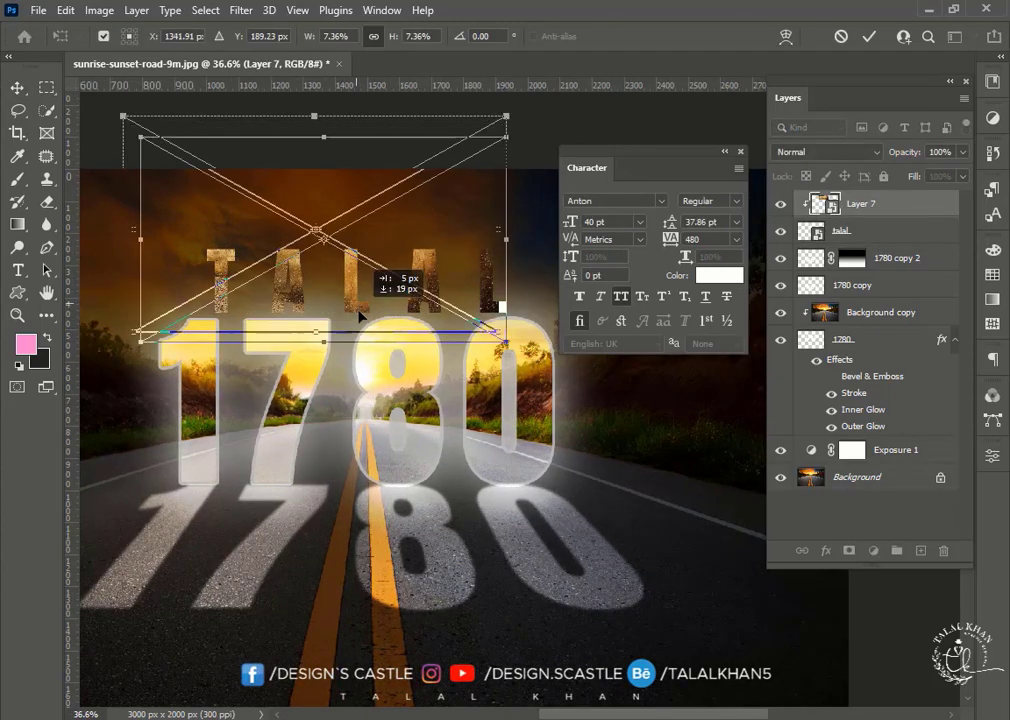
pyautogui.click(17, 88)
# Centre the clipped dust photo over the TALAL letters
pyautogui.scroll(-4, 390, 227)
pyautogui.moveTo(390, 227); pyautogui.dragTo(440, 309)
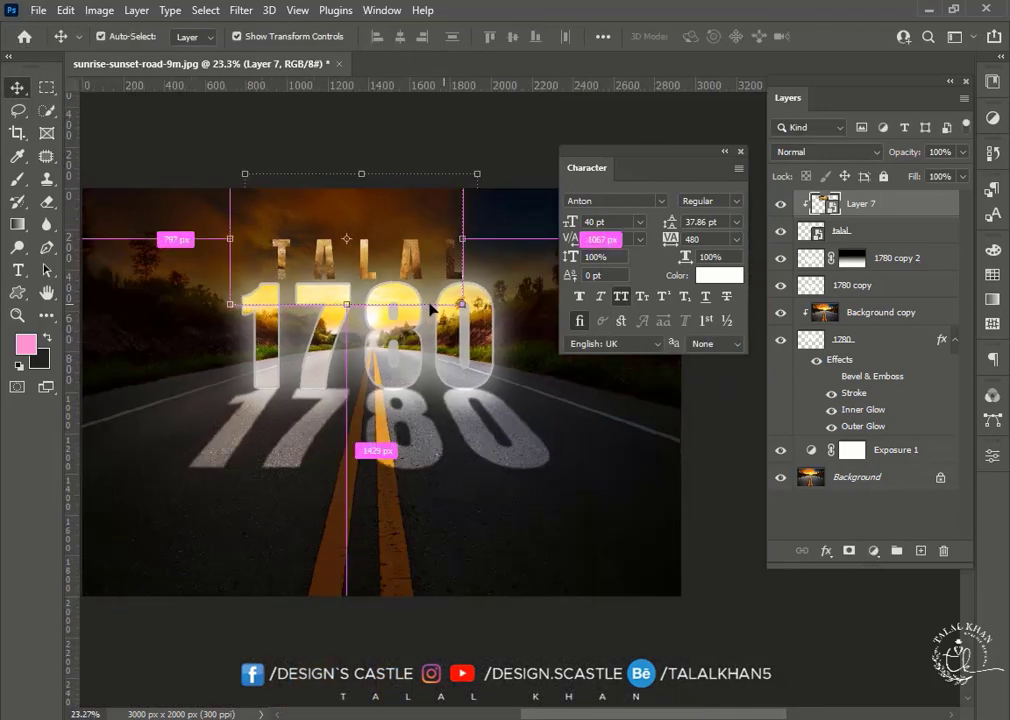
pyautogui.scroll(-1, 432, 340)
pyautogui.scroll(-1, 374, 480)
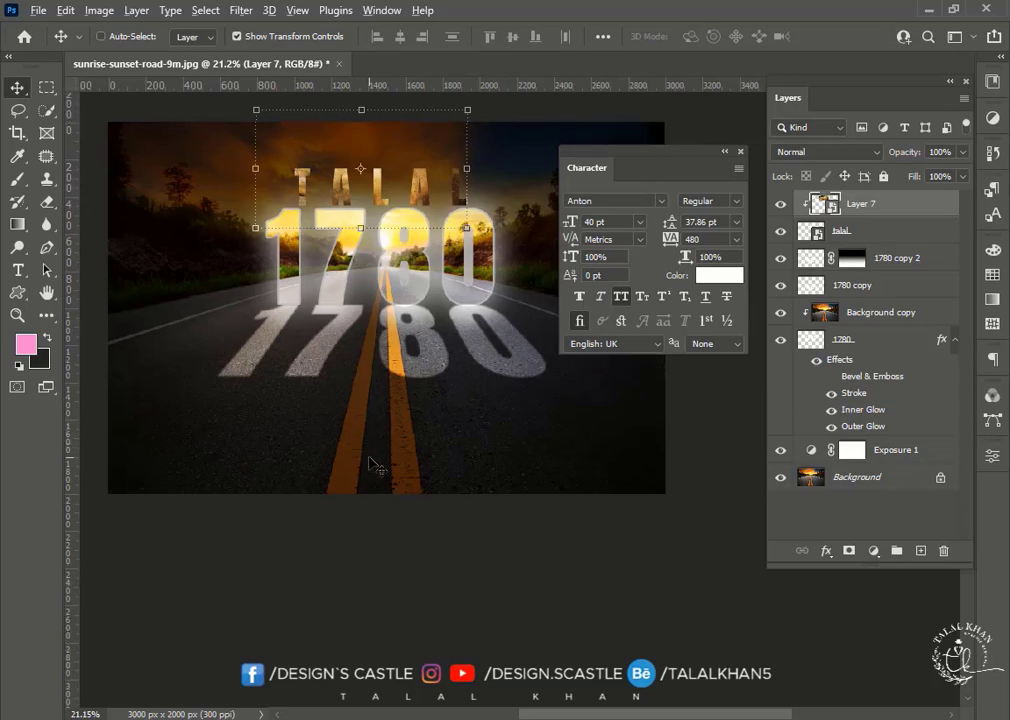
pyautogui.scroll(-1, 375, 472)
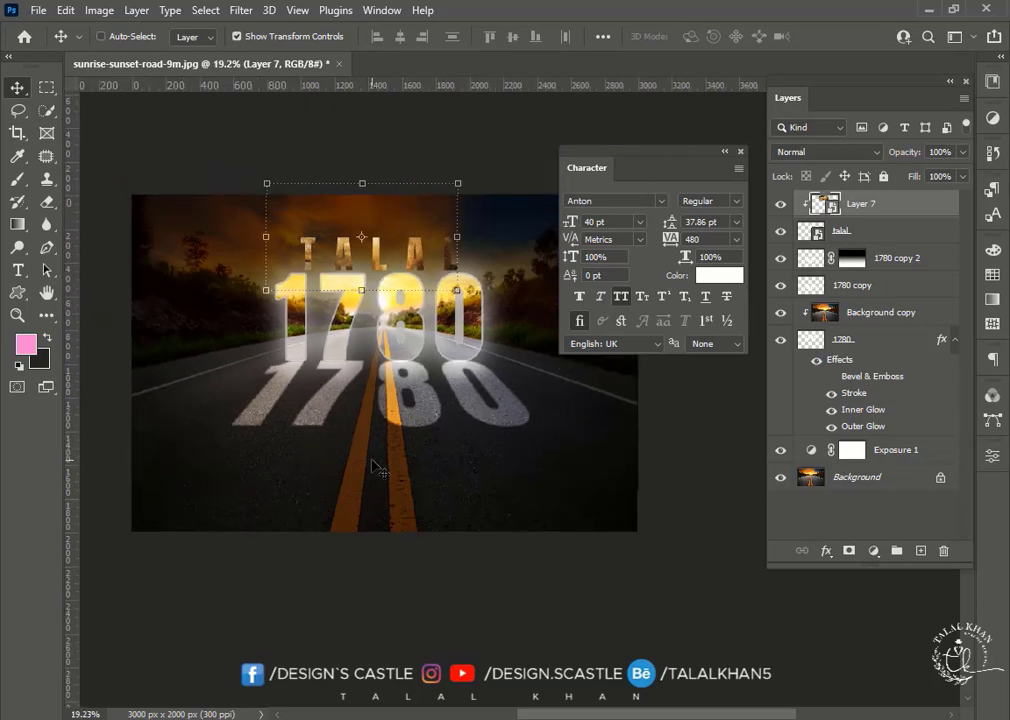